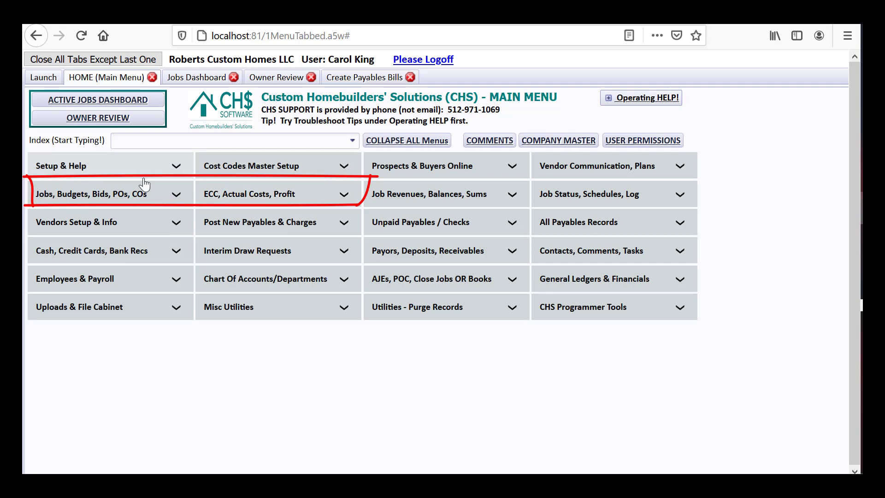
# Step: Open Jobs List & Setup from the Jobs, Budgets, Bids, POs, COs group and look through the job codes
pyautogui.click(90, 196)
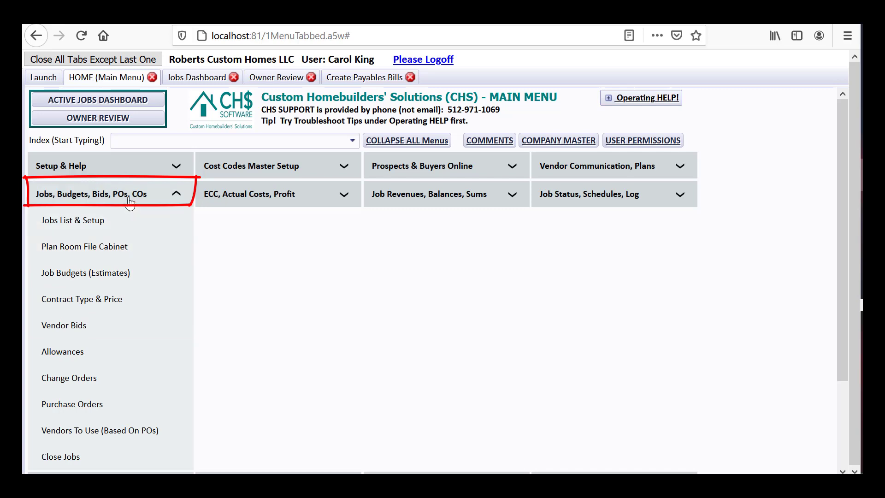
pyautogui.click(86, 223)
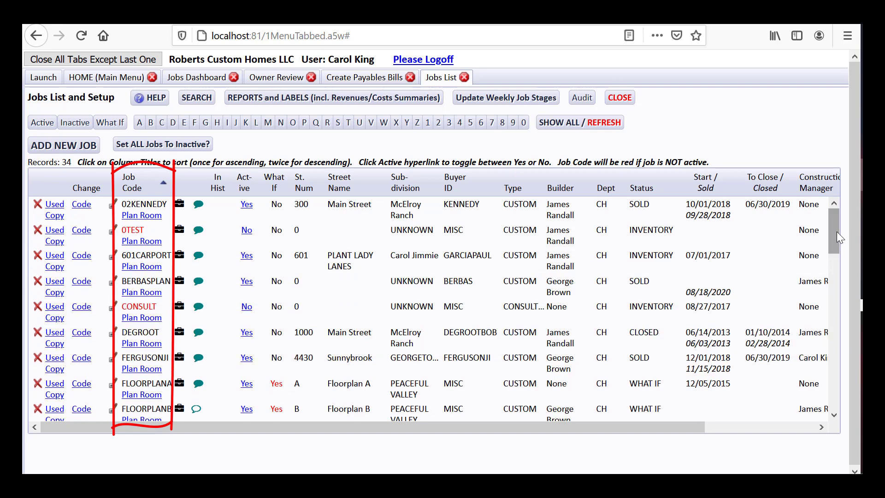
pyautogui.moveTo(837, 232); pyautogui.dragTo(840, 275)
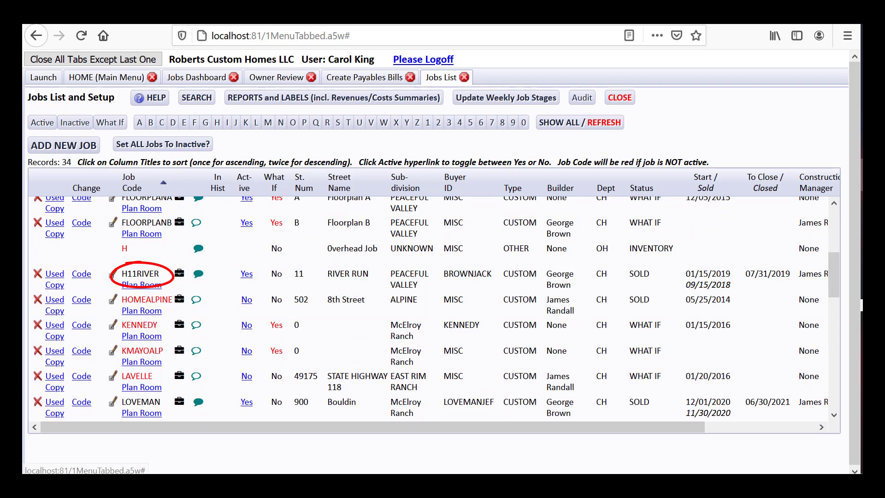
# Step: Filter the jobs list to codes starting with S, and restore the full list of jobs
pyautogui.click(339, 124)
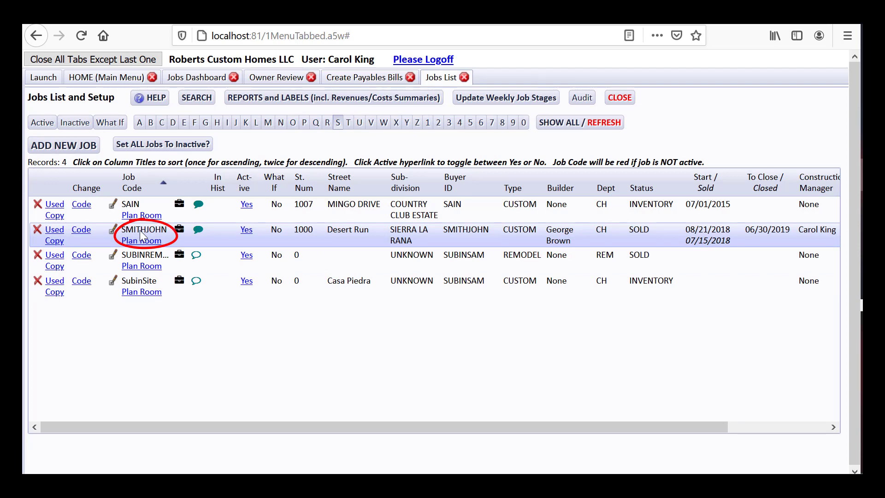
pyautogui.click(551, 129)
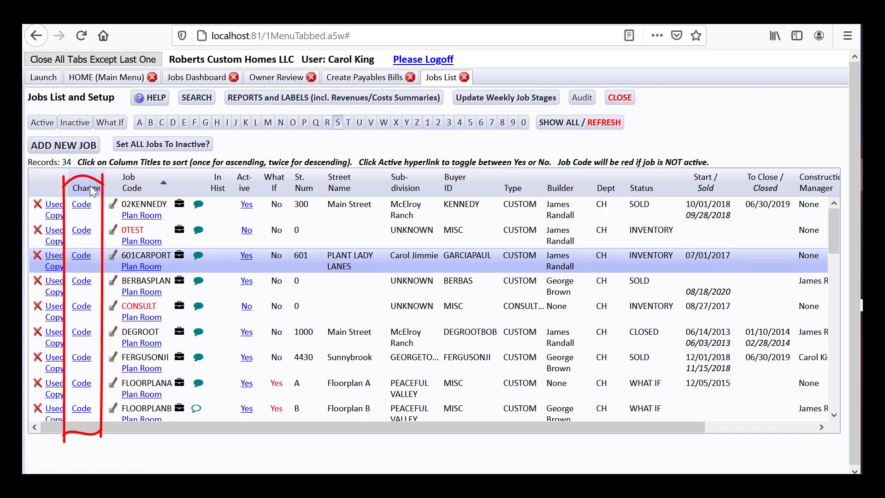
# Step: View the job code change form for job 601CARPORT and the form for adding a new job, cancelling both
pyautogui.click(87, 260)
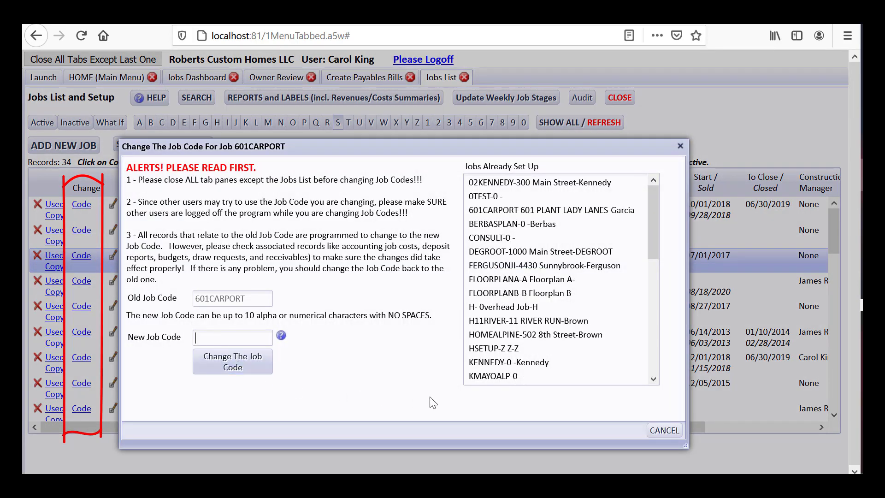
pyautogui.click(665, 430)
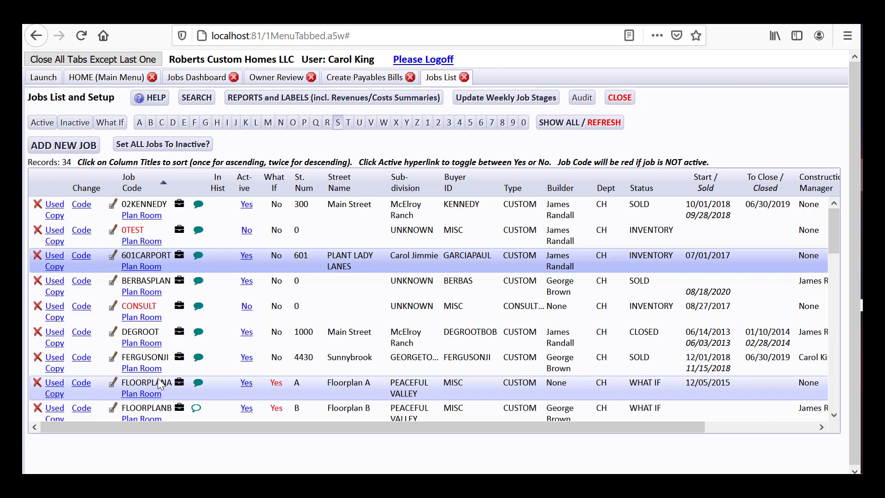
pyautogui.click(91, 151)
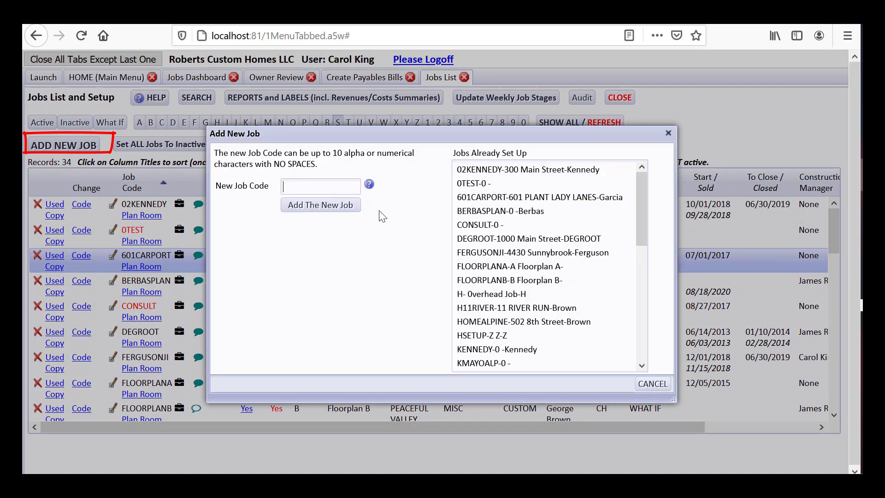
pyautogui.click(652, 384)
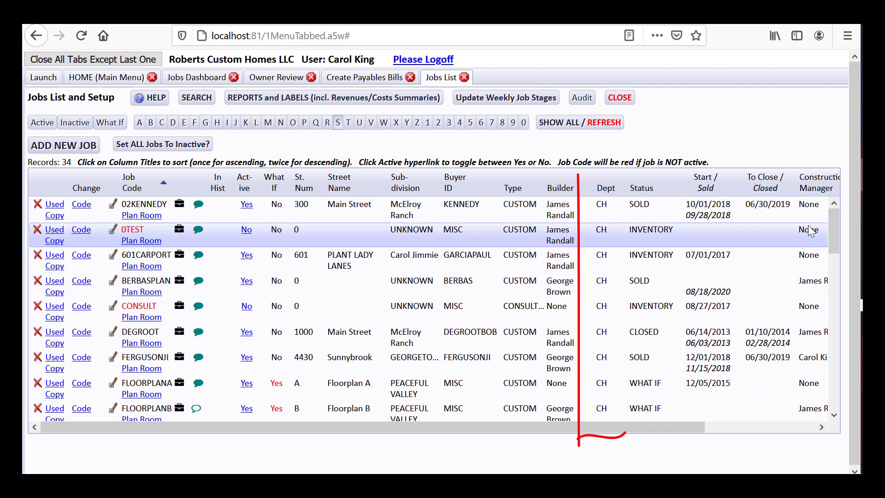
# Step: Examine the Dept, Builder, Type and What If columns across the full jobs list
pyautogui.moveTo(834, 228); pyautogui.dragTo(829, 326)
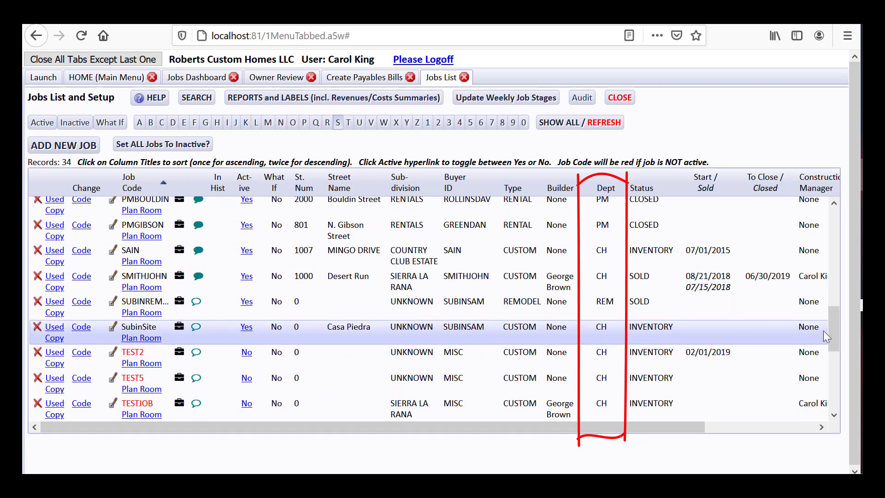
pyautogui.moveTo(835, 318); pyautogui.dragTo(834, 376)
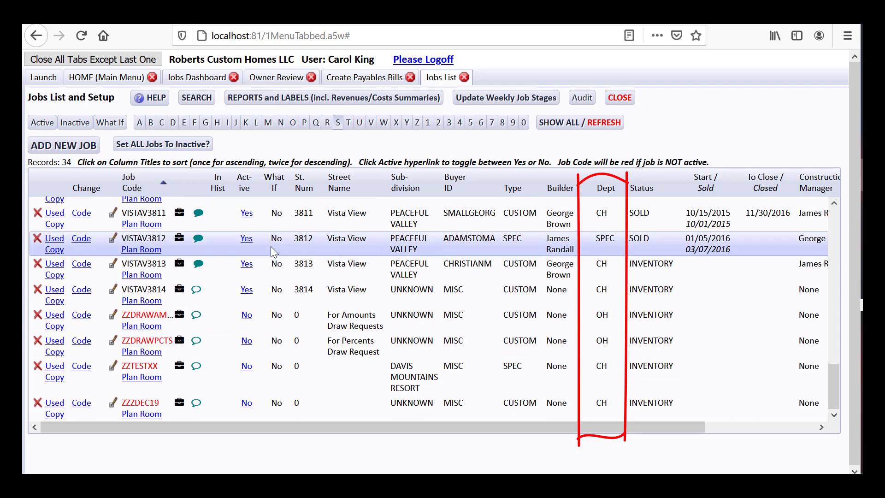
pyautogui.moveTo(535, 171)
pyautogui.mouseDown()
pyautogui.moveTo(536, 268)
pyautogui.moveTo(581, 434)
pyautogui.mouseUp()
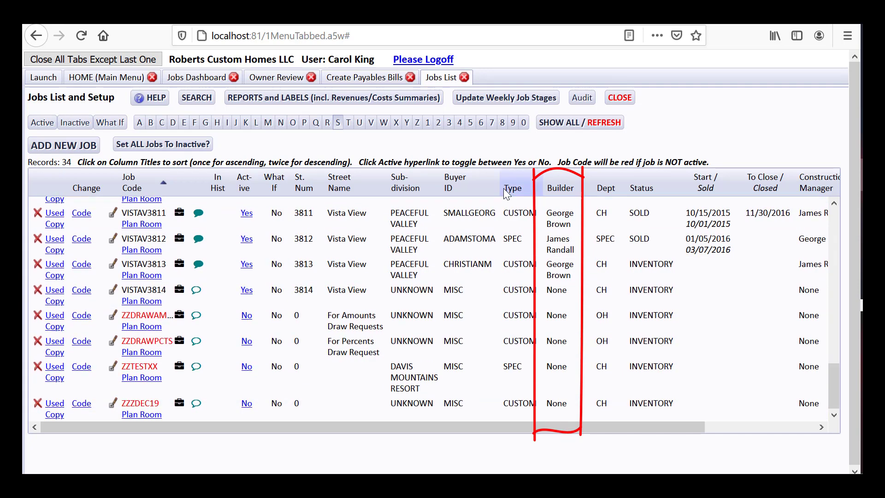
pyautogui.moveTo(497, 175)
pyautogui.mouseDown()
pyautogui.moveTo(521, 436)
pyautogui.moveTo(544, 173)
pyautogui.mouseUp()
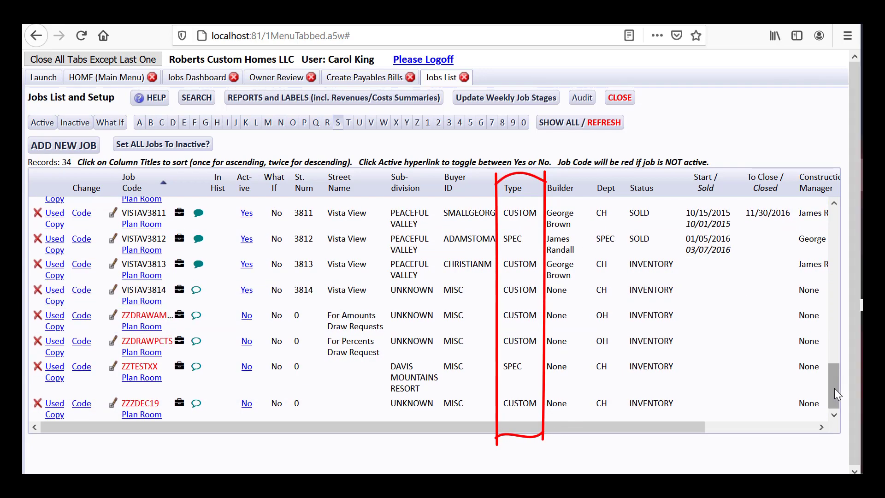
pyautogui.moveTo(834, 388); pyautogui.dragTo(834, 335)
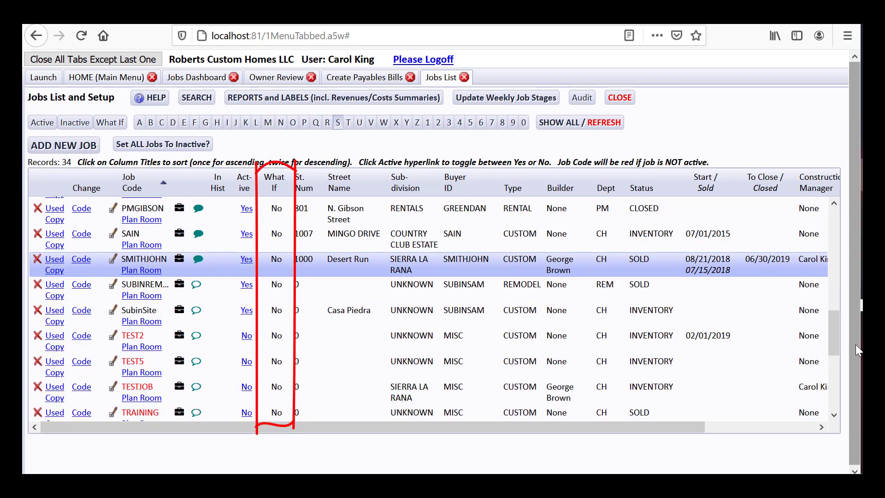
pyautogui.scroll(5, 277, 314)
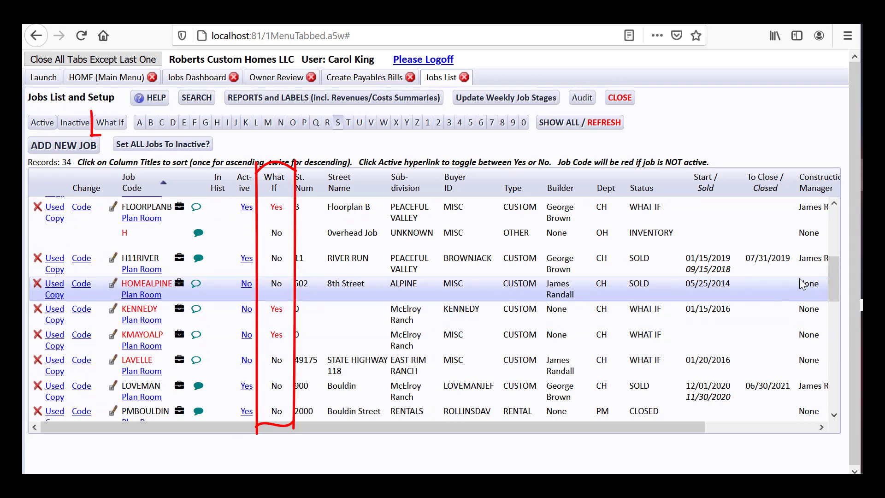
# Step: Filter the jobs list to What If jobs to review them, and restore the full list
pyautogui.click(116, 125)
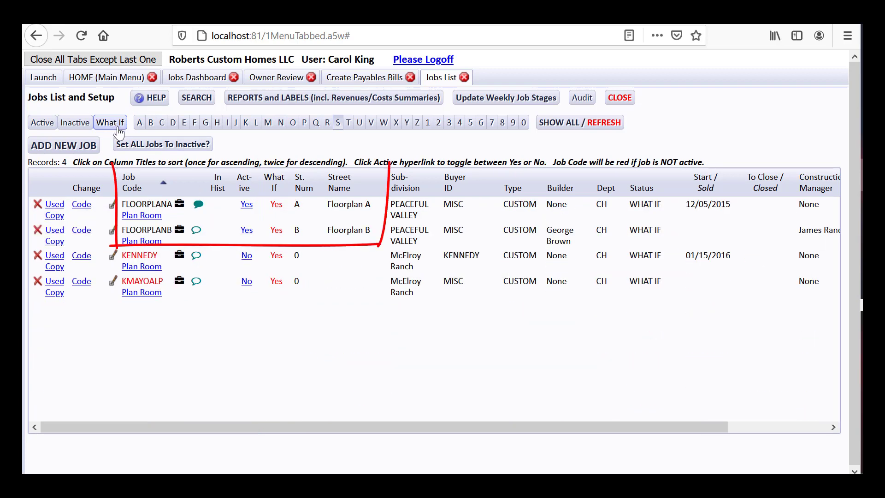
pyautogui.click(157, 171)
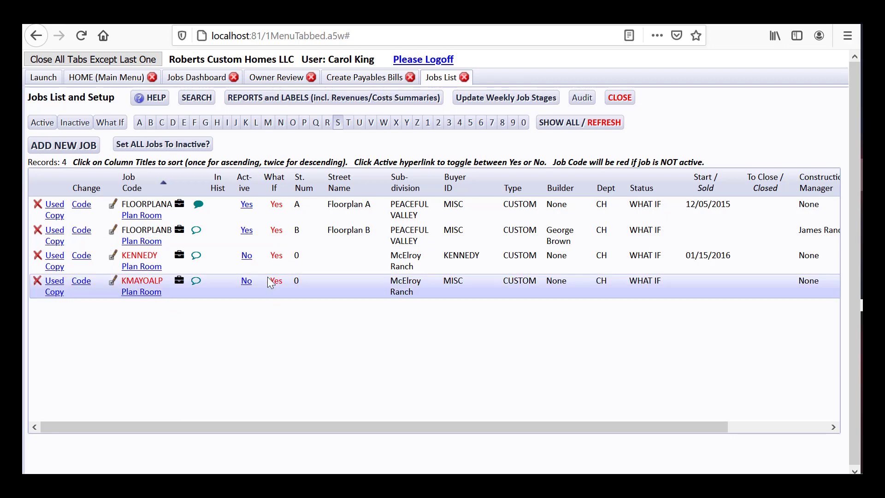
pyautogui.click(576, 126)
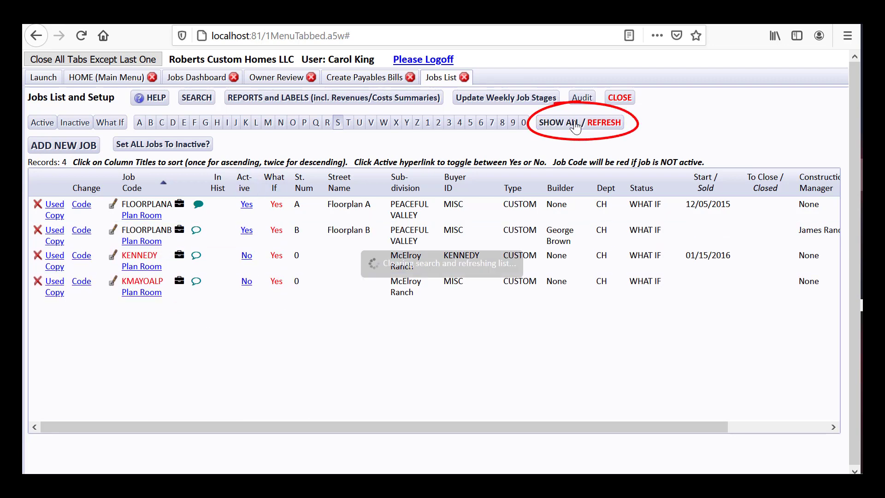
# Step: Filter the jobs list to active jobs and review it through to its last entries
pyautogui.click(34, 127)
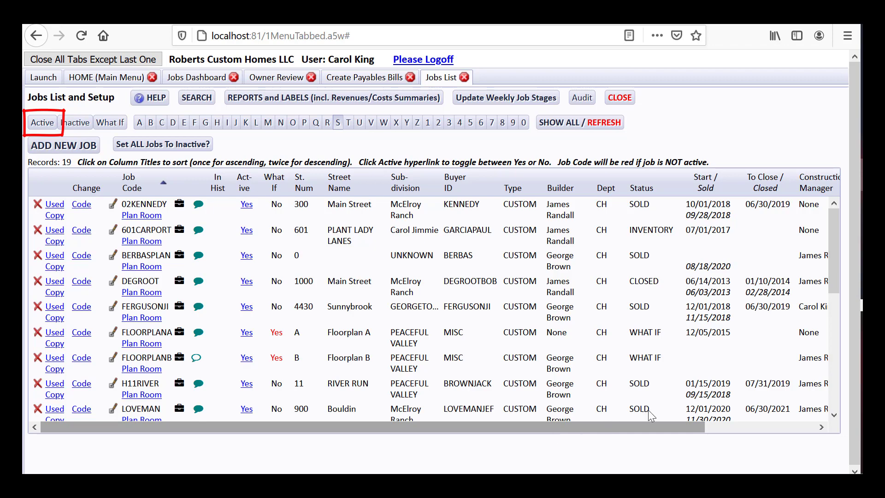
pyautogui.moveTo(835, 269); pyautogui.dragTo(834, 394)
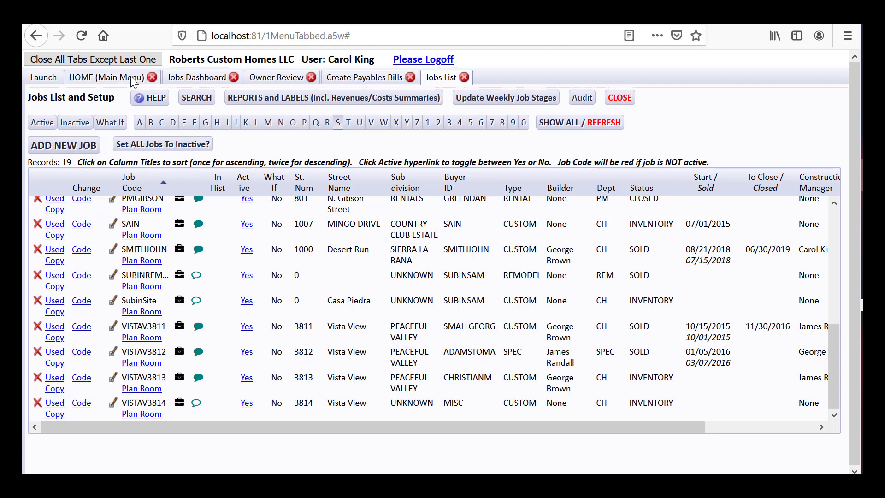
# Step: Switch to the Owner Review and look through the jobs under Profit Status of Open Jobs
pyautogui.click(133, 80)
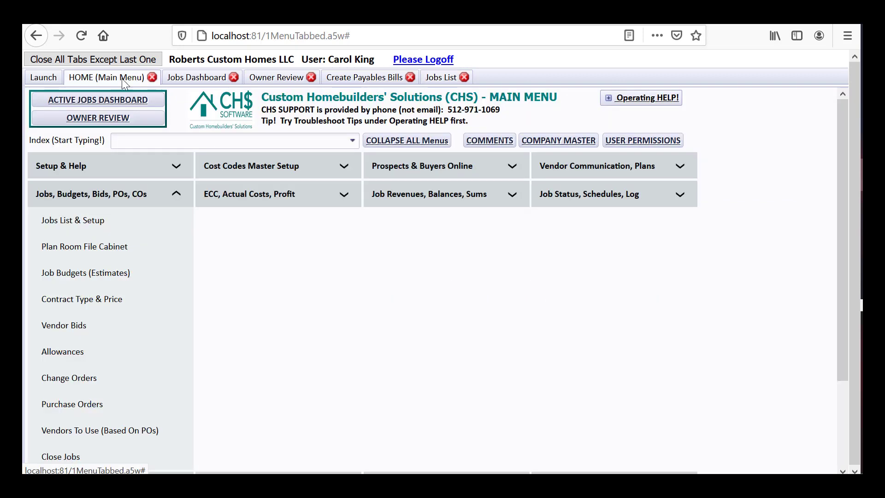
pyautogui.click(258, 81)
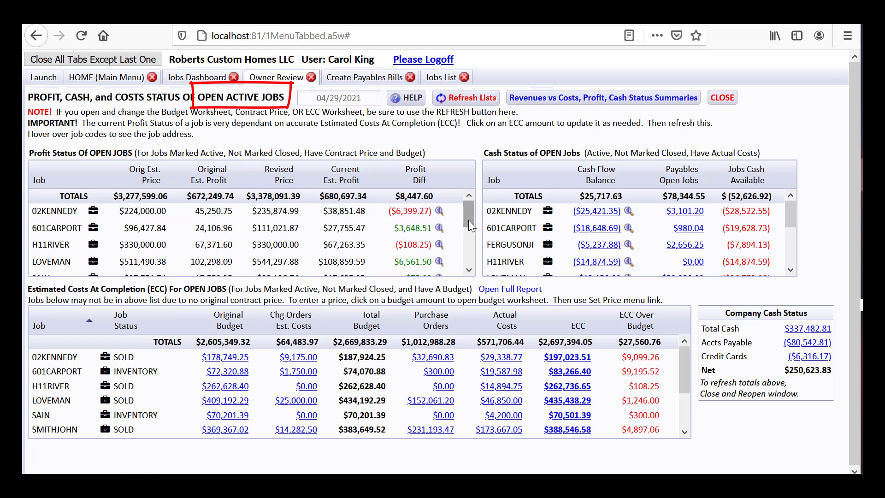
pyautogui.moveTo(469, 220); pyautogui.dragTo(469, 243)
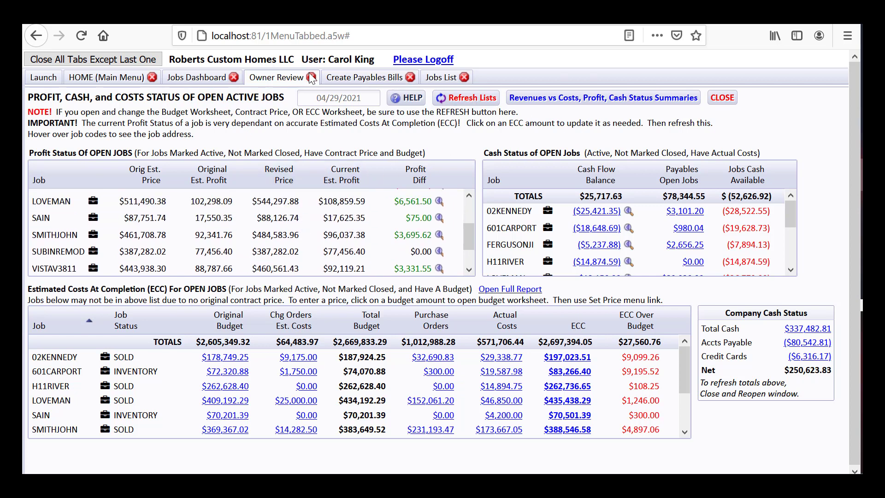
# Step: In the jobs list, set the Country Club Estate inventory job's Active status to No
pyautogui.click(442, 80)
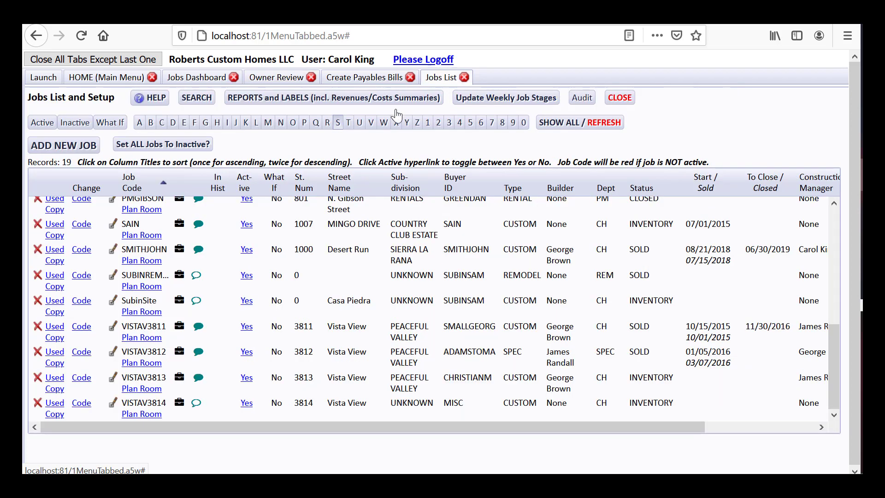
pyautogui.click(248, 224)
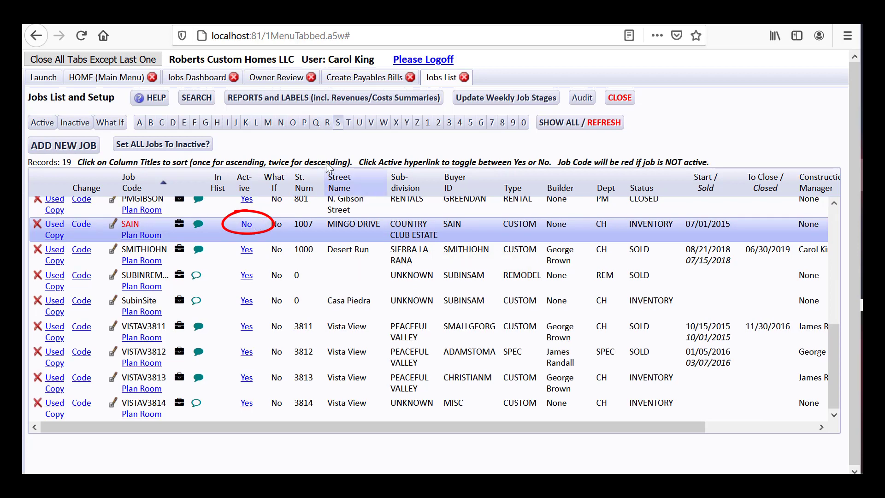
# Step: Refresh the lists in the Owner Review, check the open jobs' profit status, and close the review
pyautogui.click(276, 79)
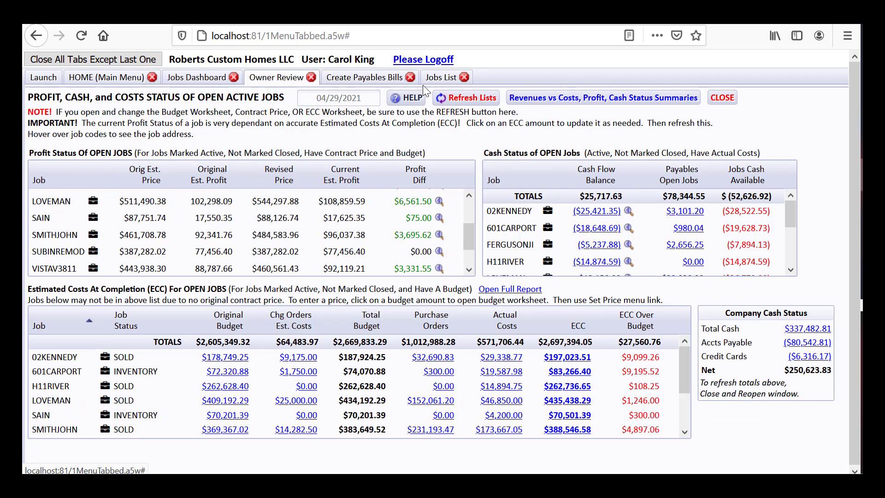
pyautogui.click(469, 98)
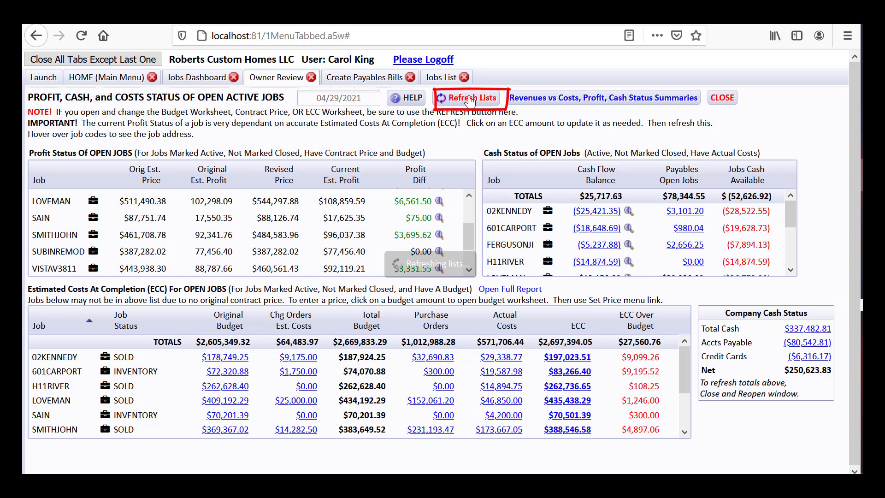
pyautogui.moveTo(471, 219); pyautogui.dragTo(518, 169)
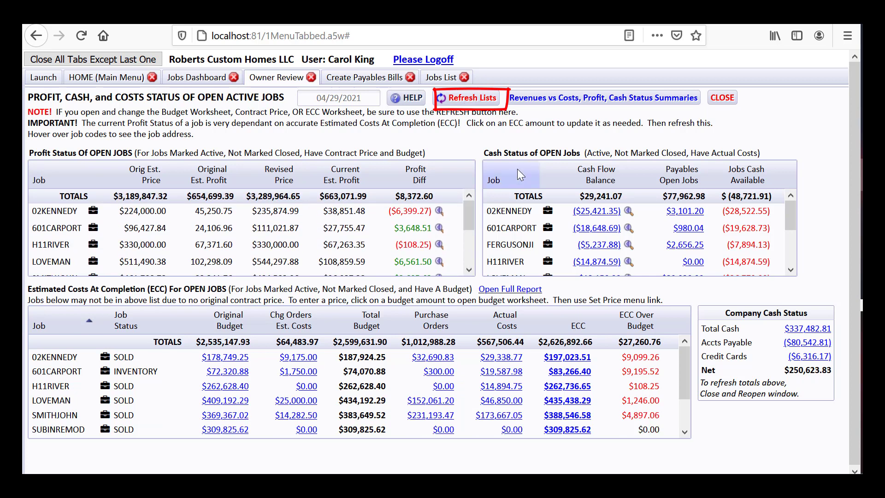
pyautogui.click(722, 98)
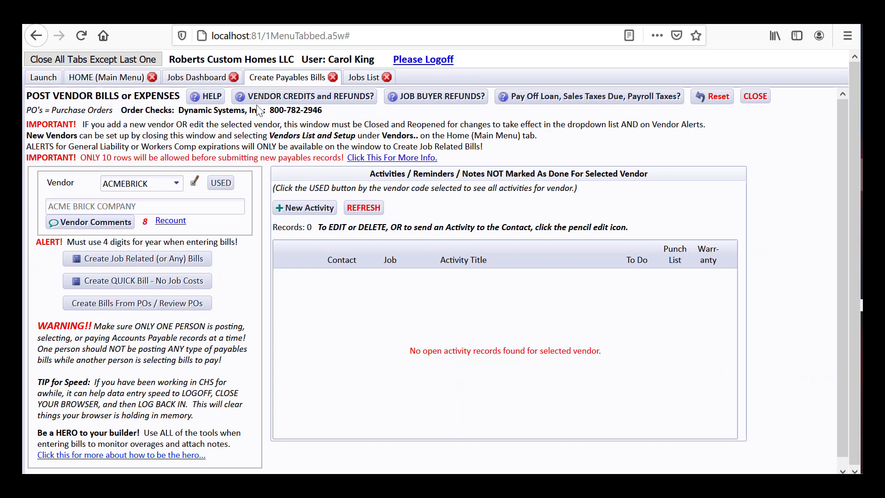
# Step: Switch to the Active Jobs Dashboard and look through the jobs available for selection as the active job
pyautogui.click(98, 79)
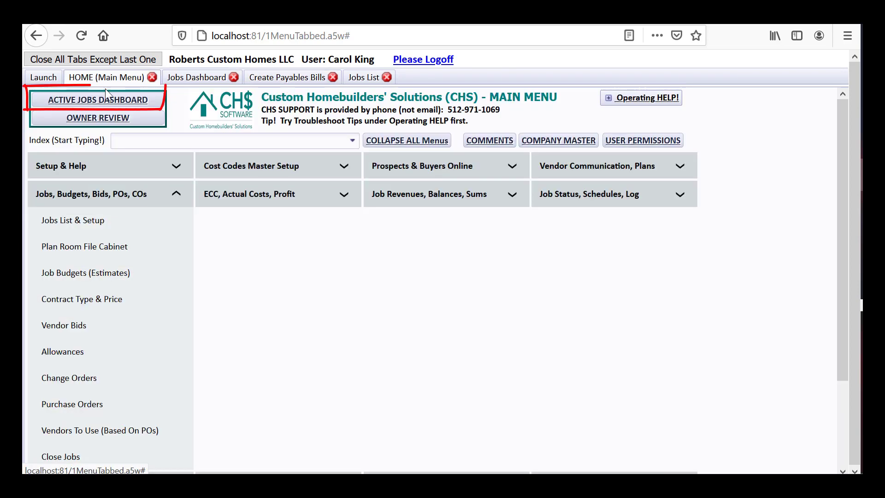
pyautogui.click(195, 80)
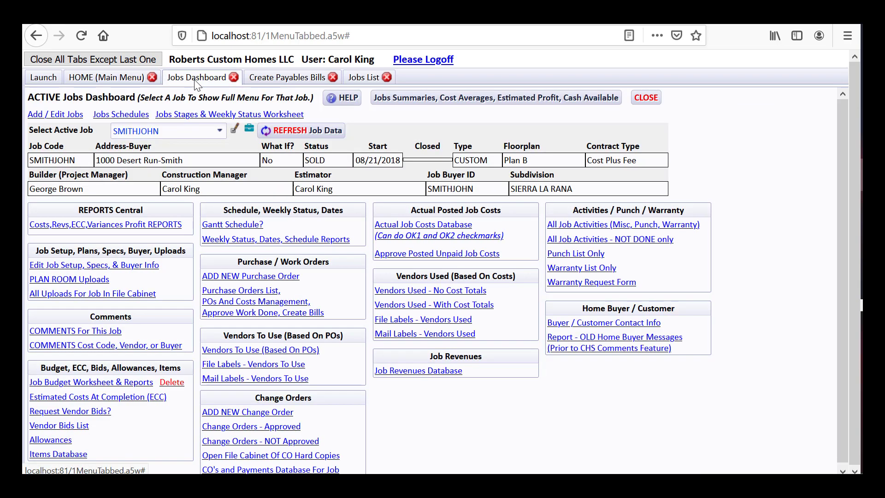
pyautogui.click(220, 130)
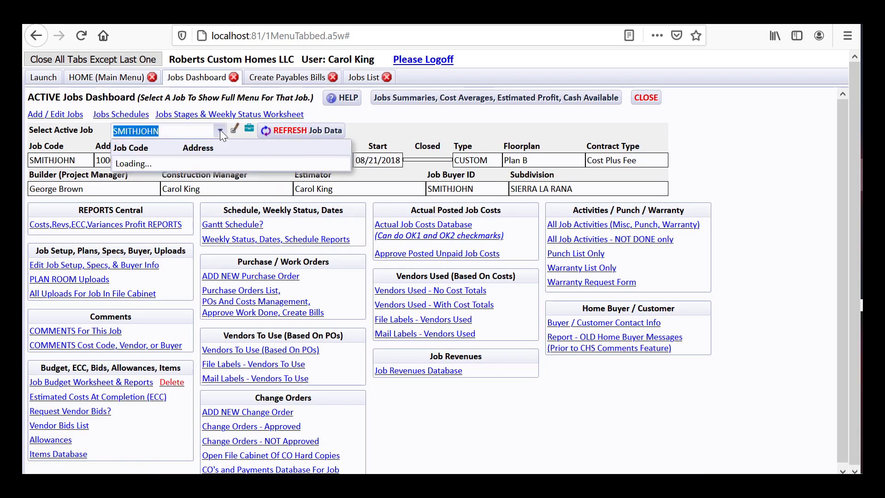
pyautogui.moveTo(352, 231); pyautogui.dragTo(355, 327)
# Step: Return to the Jobs List and reapply the filter for active jobs
pyautogui.click(138, 78)
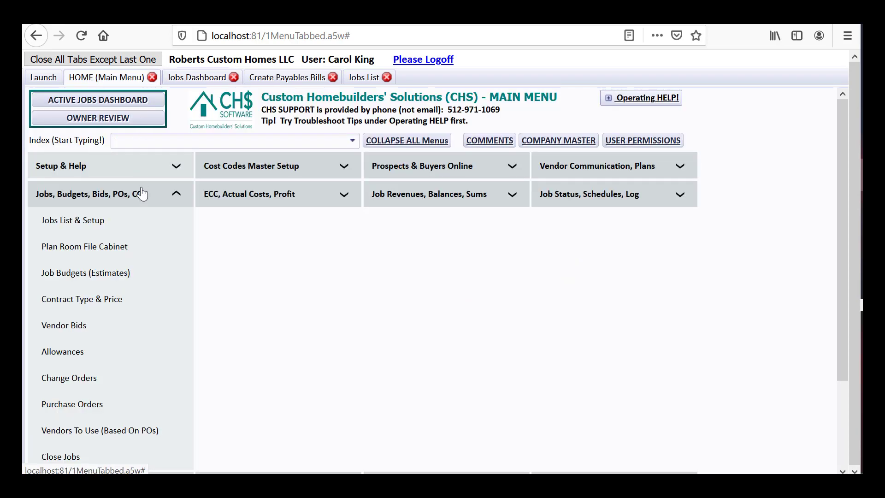
pyautogui.click(357, 78)
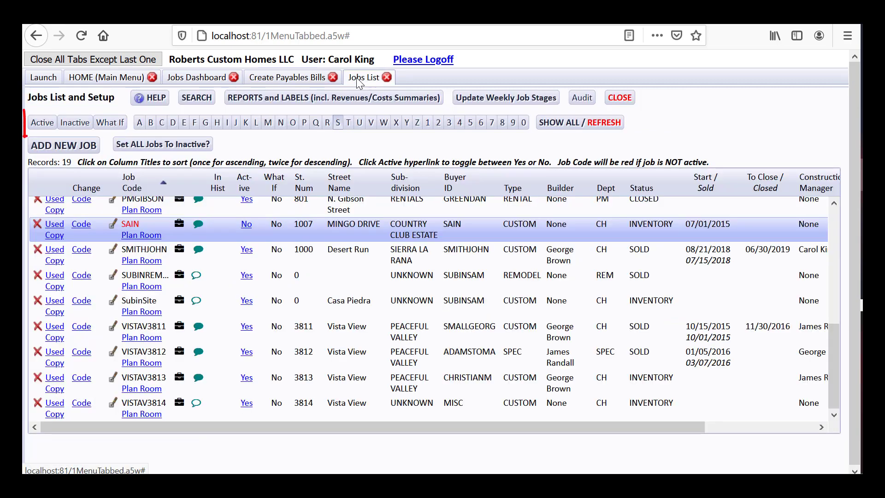
pyautogui.click(46, 123)
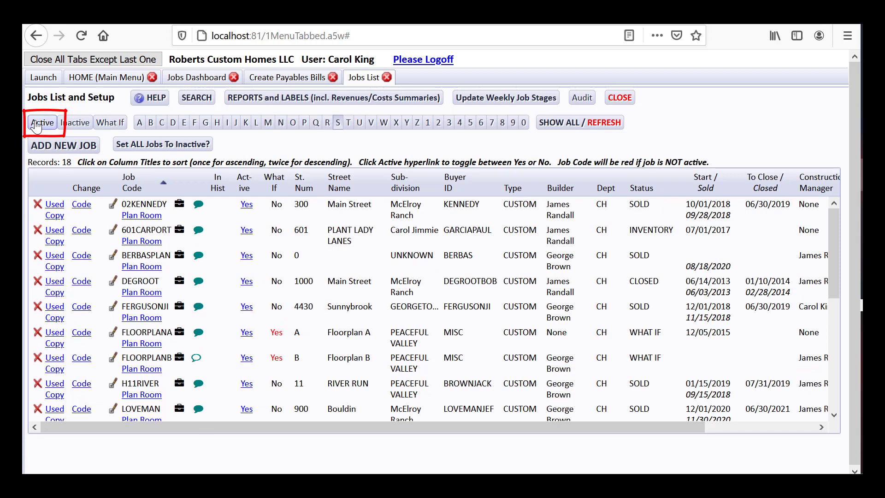
# Step: Open the Jobs Grouped By STATUS report for the filtered jobs, read it through to the filters at its end, and close the reports
pyautogui.click(270, 99)
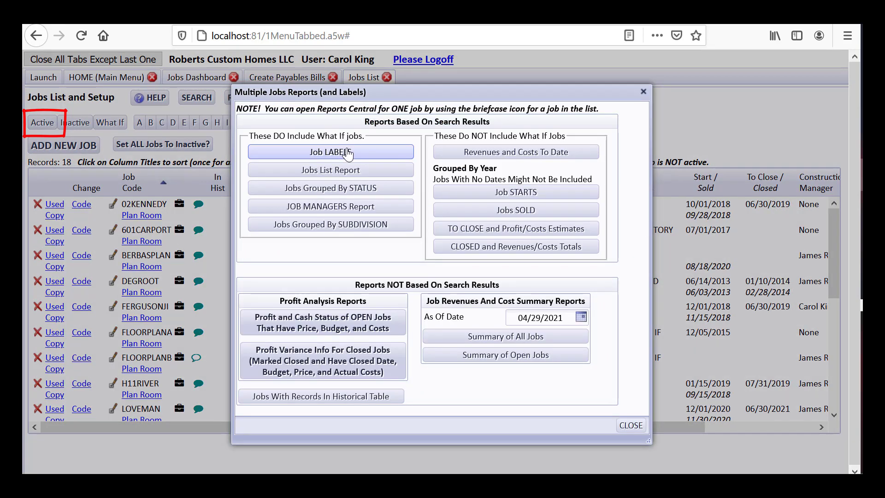
pyautogui.click(351, 189)
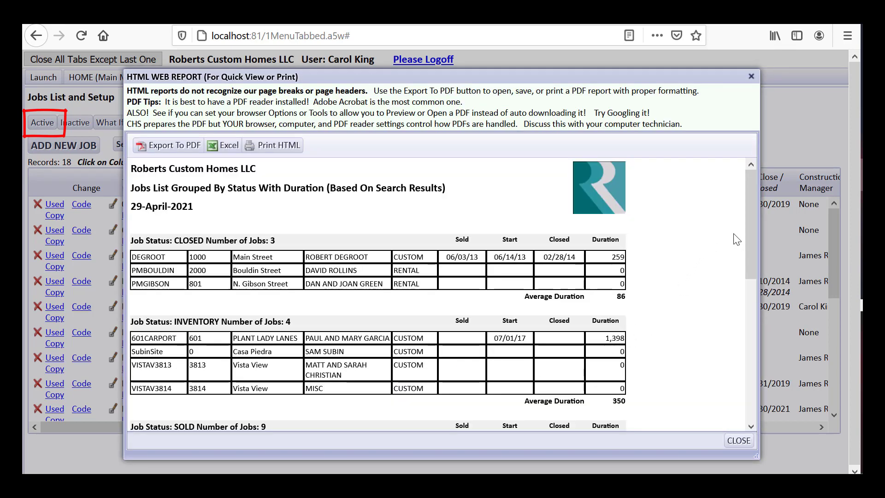
pyautogui.moveTo(752, 226); pyautogui.dragTo(740, 371)
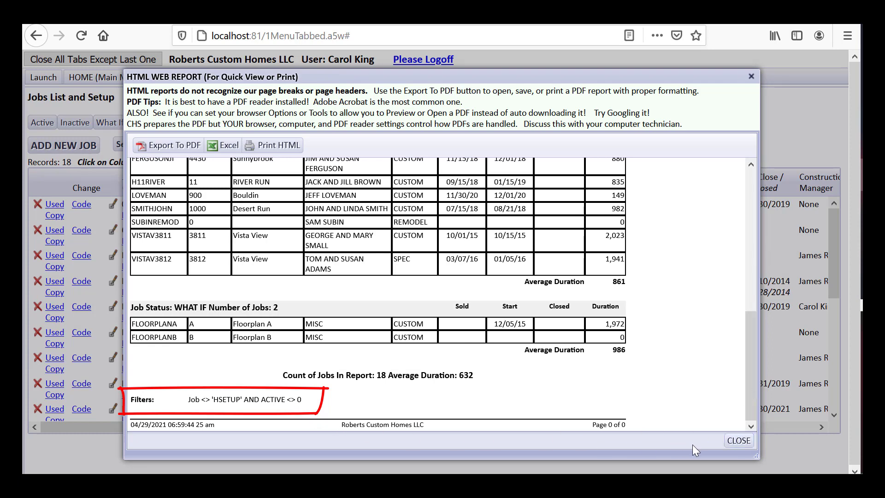
pyautogui.click(739, 442)
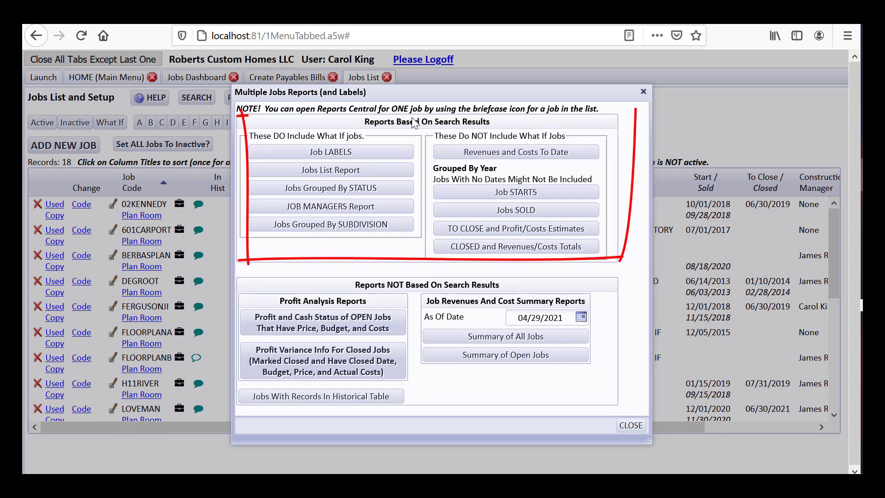
pyautogui.click(628, 425)
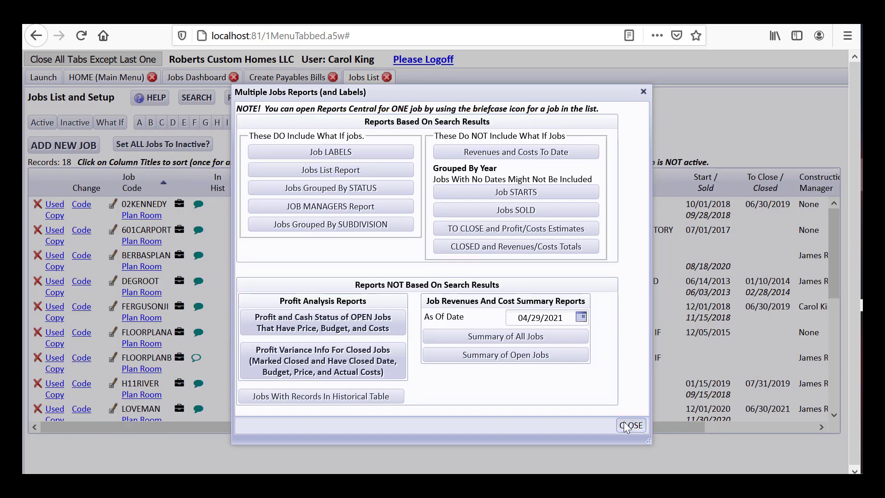
# Step: Search the jobs list for active jobs in the PEACEFUL VALLEY subdivision
pyautogui.click(190, 98)
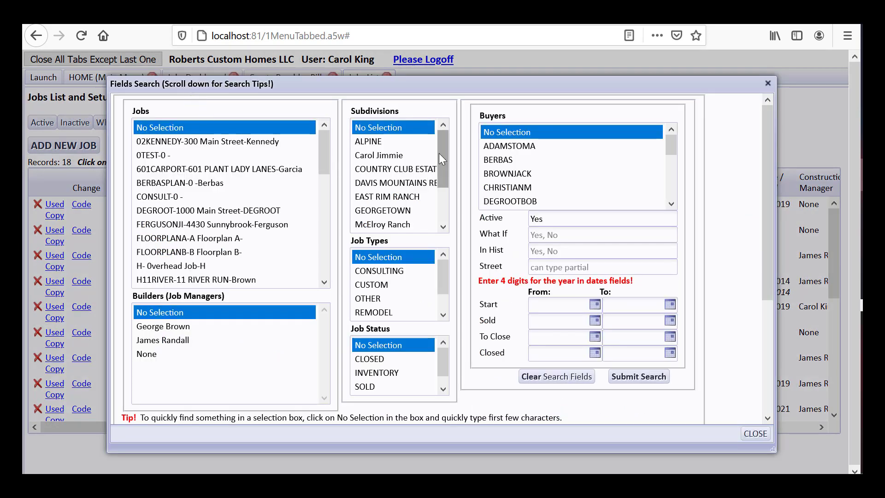
pyautogui.moveTo(439, 153); pyautogui.dragTo(447, 194)
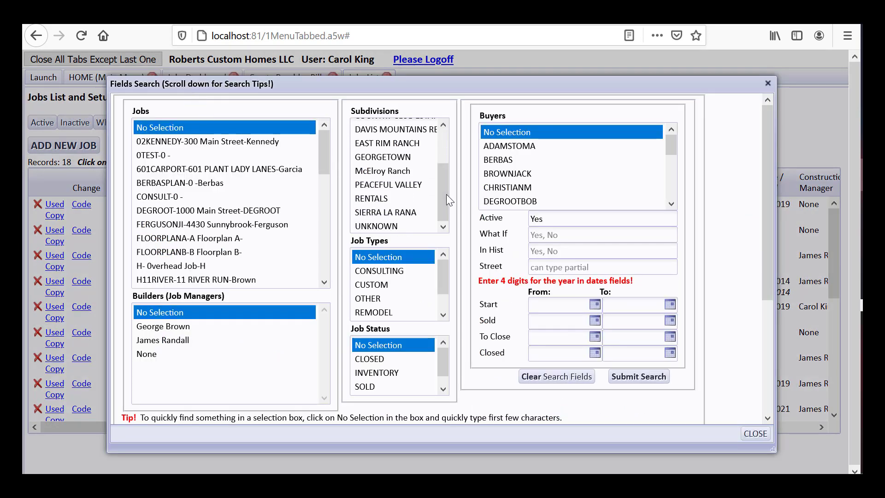
pyautogui.click(421, 186)
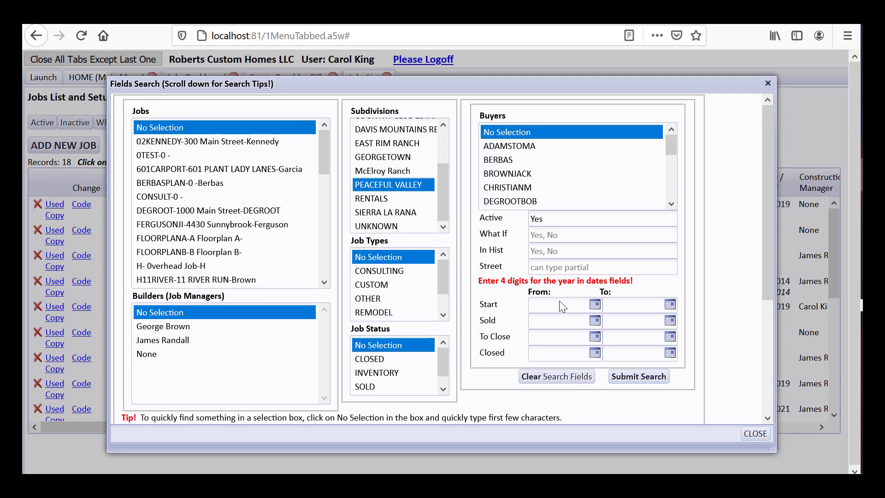
pyautogui.click(626, 379)
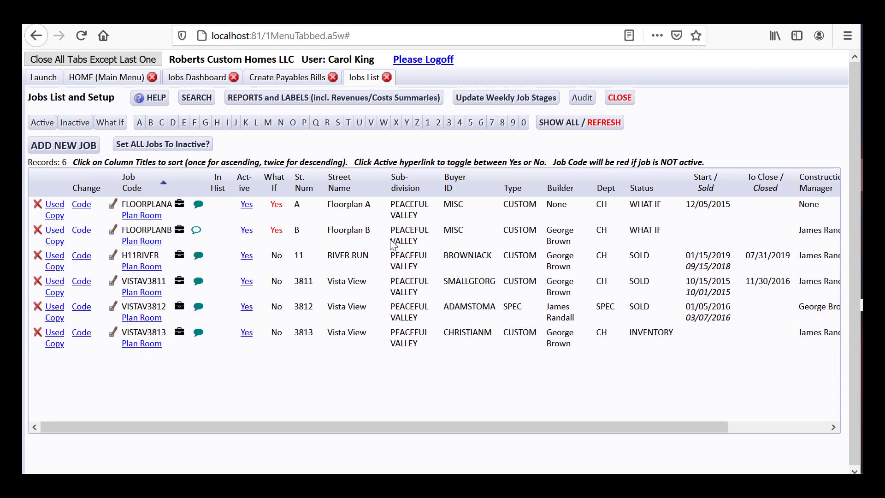
# Step: Open the JOB MANAGERS Report for the searched jobs, read it through to the filters at its end, and close the reports
pyautogui.click(376, 99)
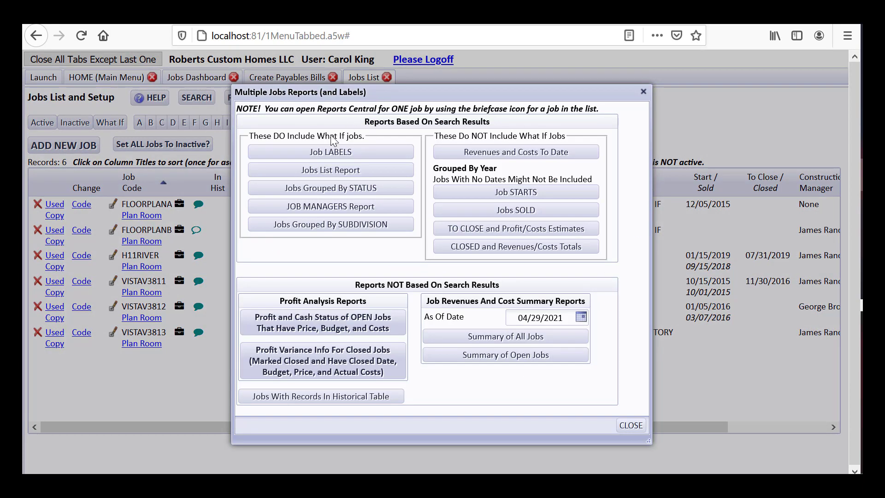
pyautogui.click(304, 207)
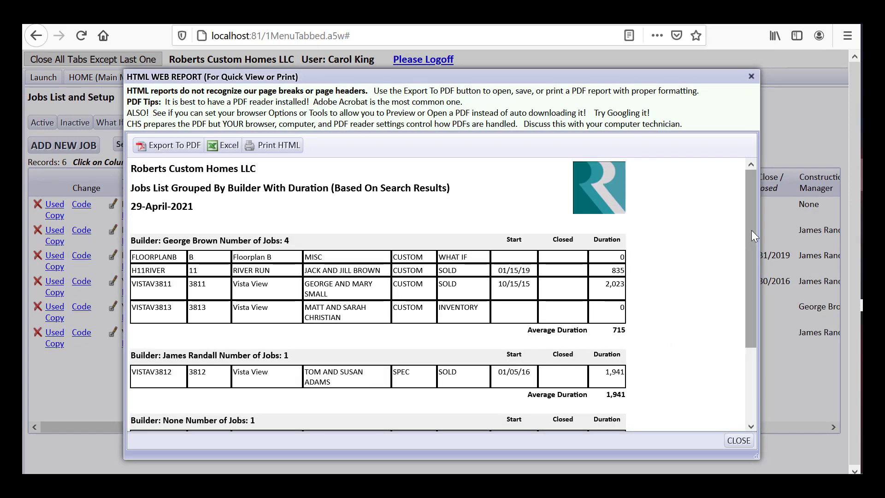
pyautogui.moveTo(751, 230); pyautogui.dragTo(699, 336)
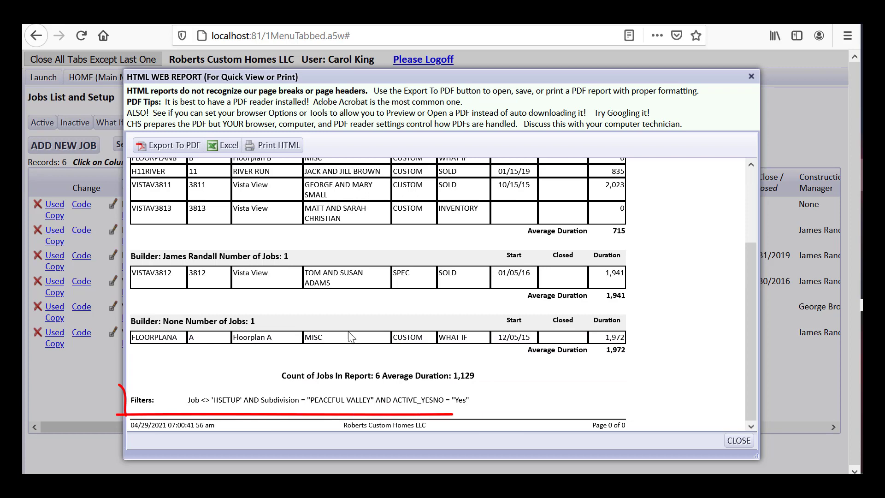
pyautogui.click(739, 441)
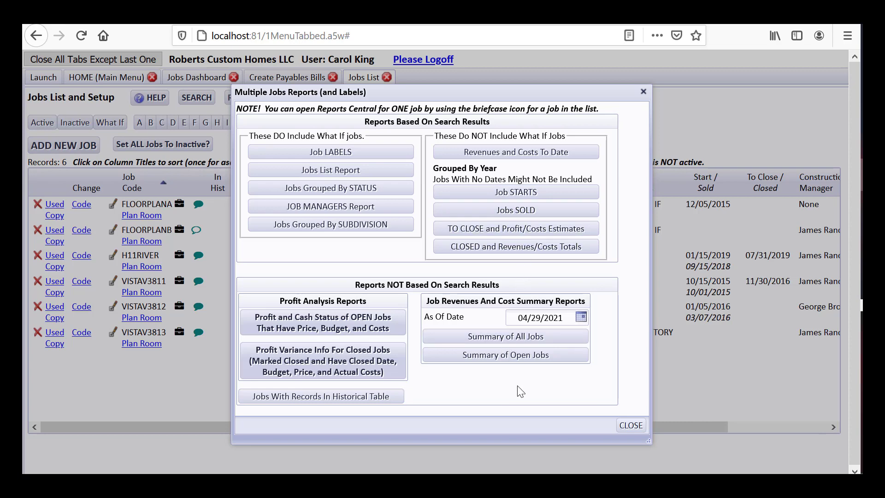
pyautogui.click(626, 424)
# Step: Open the help document for Setup Jobs And Subdivisions, skim its pages, and close both the document and the tutorials list
pyautogui.click(154, 98)
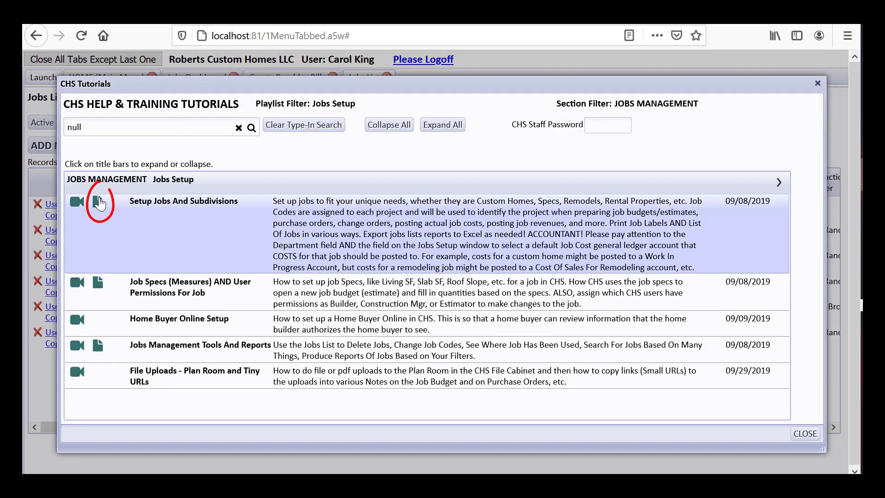
pyautogui.click(99, 203)
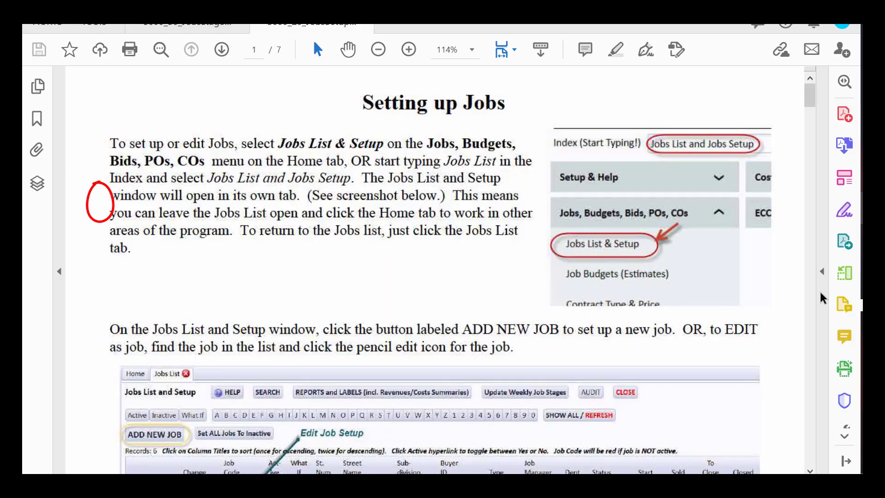
pyautogui.moveTo(811, 98); pyautogui.dragTo(812, 222)
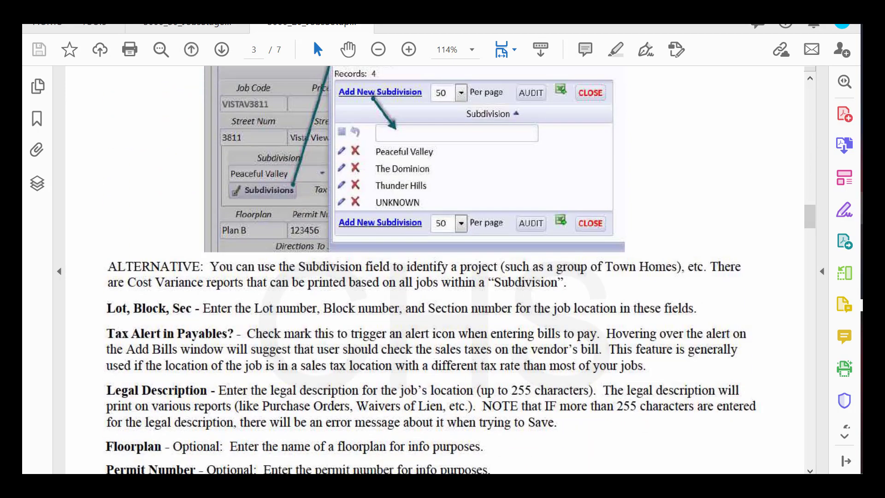
pyautogui.hotkey('alt', 'F4')
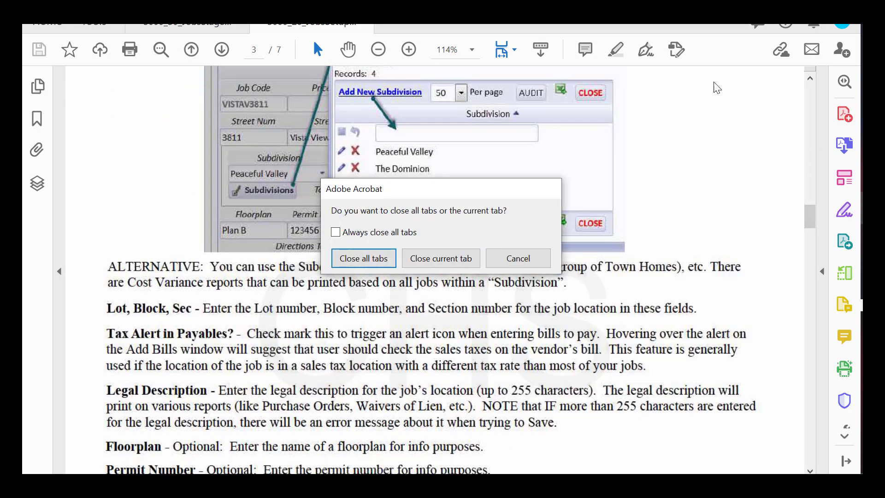
pyautogui.click(474, 256)
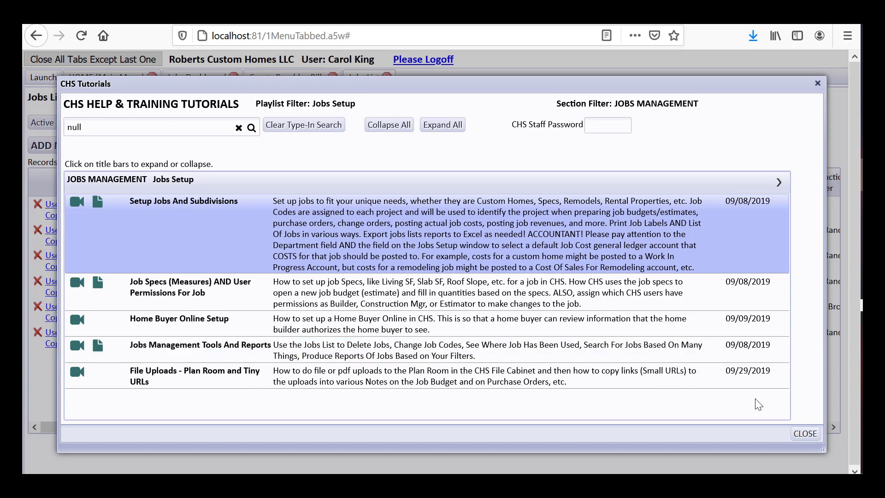
pyautogui.click(806, 434)
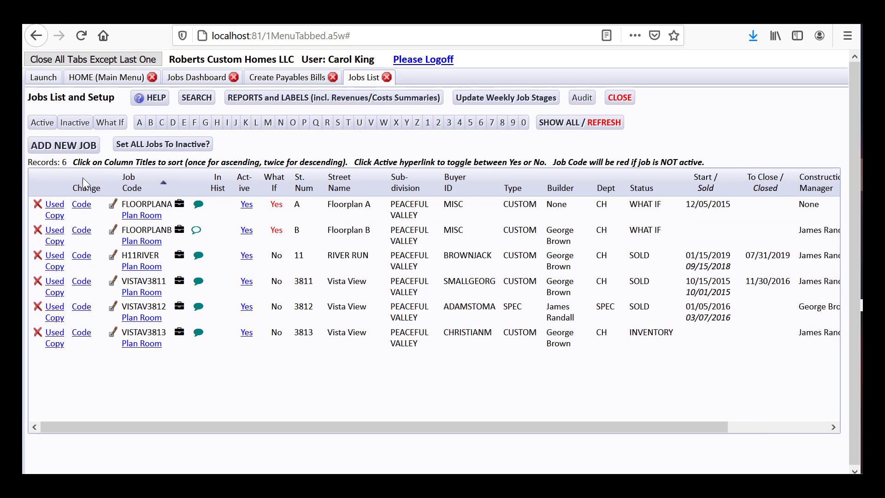
# Step: Clear the search, filter the jobs list to codes starting with L, and open the sold McElroy Ranch job's Plan Room
pyautogui.click(560, 123)
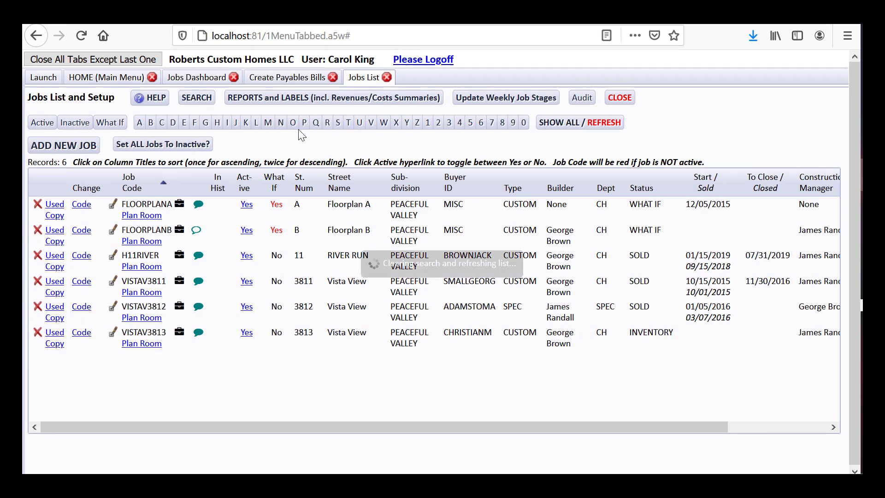
pyautogui.click(257, 123)
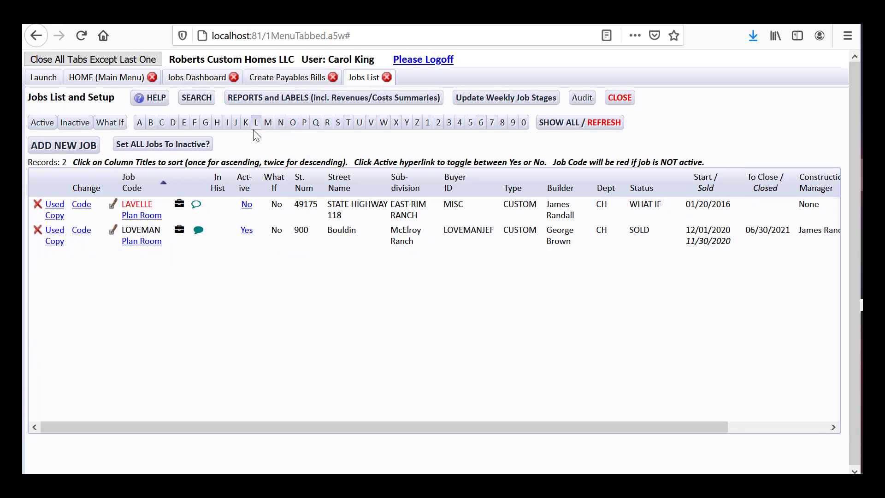
pyautogui.click(136, 245)
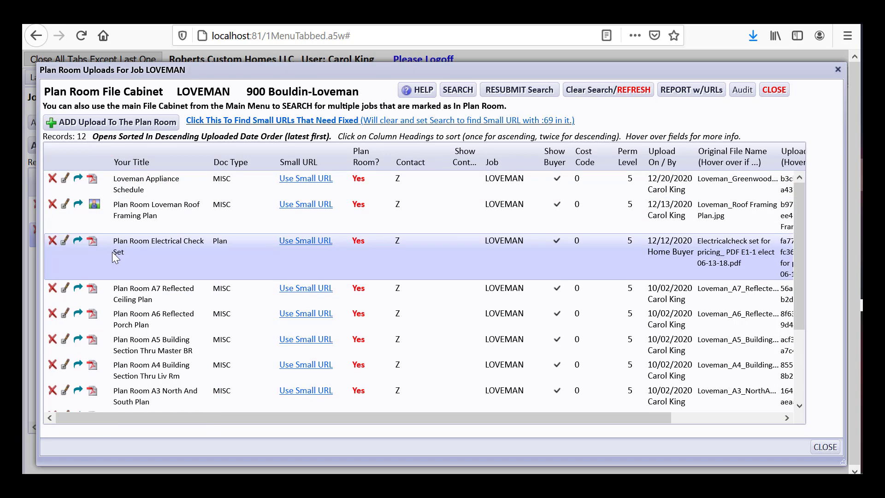
# Step: Open the Plan Room A1 Site Plan file for viewing, return to the plan room, and close the file viewer
pyautogui.scroll(-3, 185, 350)
pyautogui.click(214, 370)
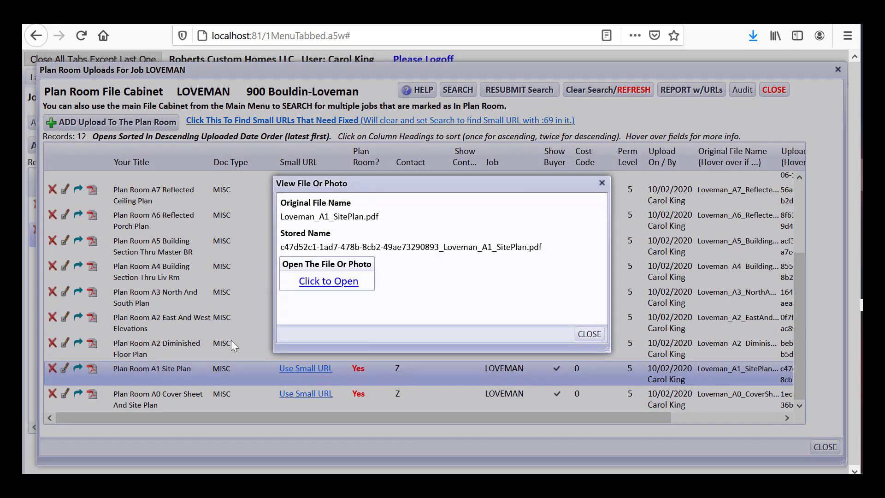
pyautogui.click(317, 282)
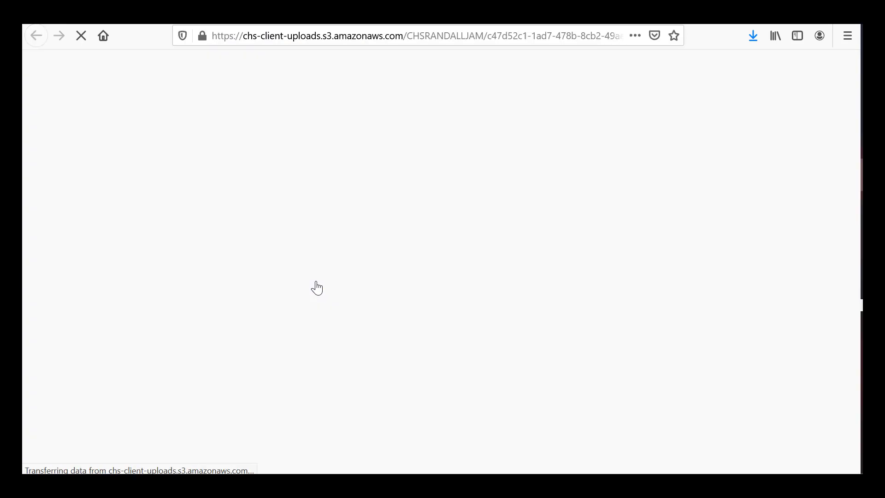
pyautogui.hotkey('alt', 'Left')
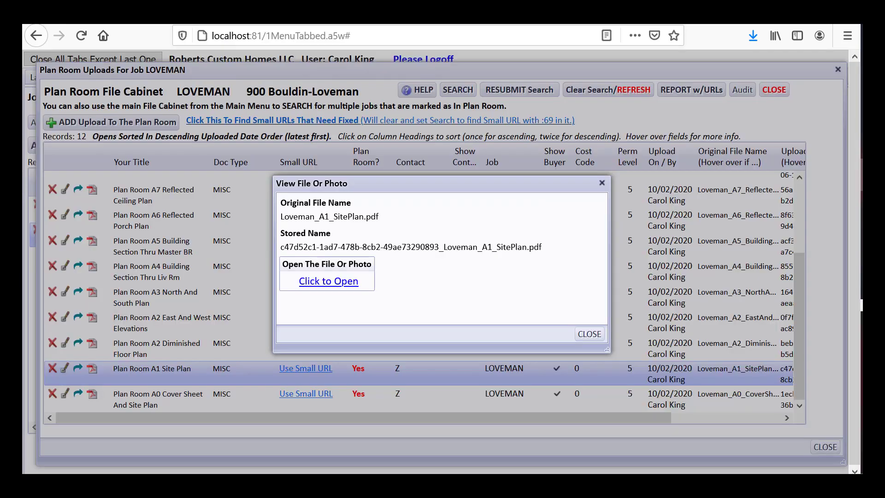
pyautogui.click(588, 332)
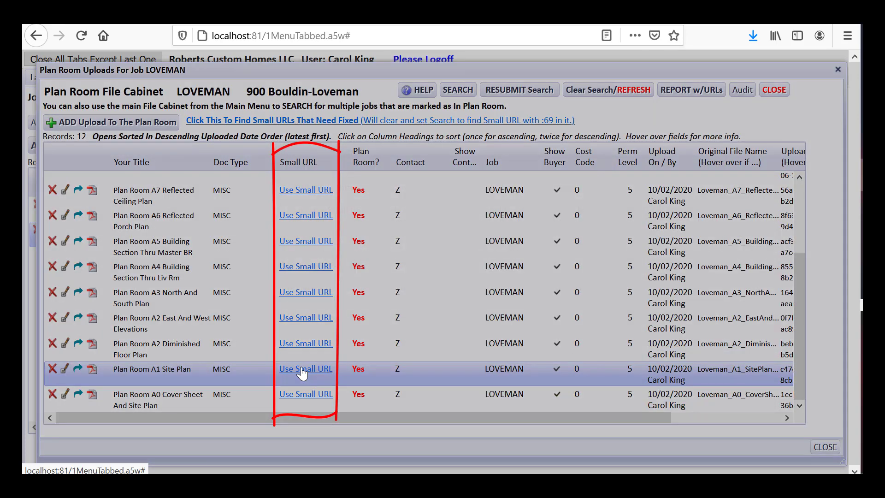
# Step: Display and highlight the Small URL of the Plan Room A1 Site Plan, and close the plan room
pyautogui.click(302, 369)
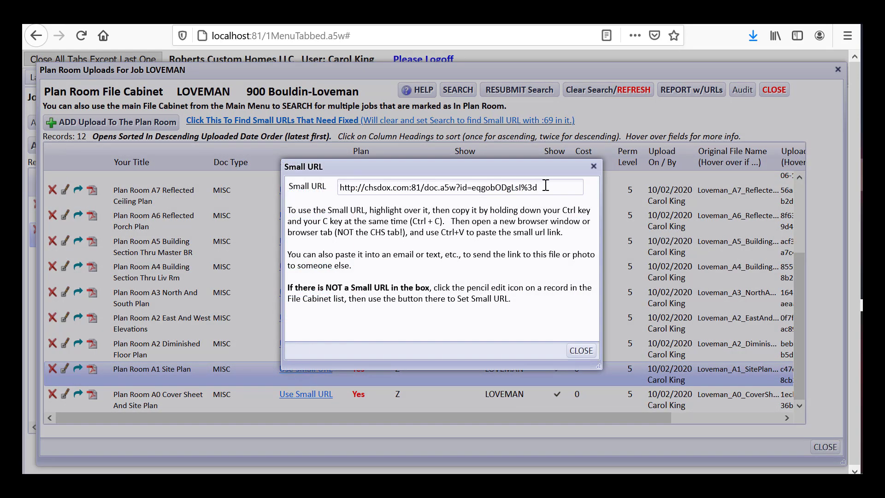
pyautogui.moveTo(340, 187); pyautogui.dragTo(550, 194)
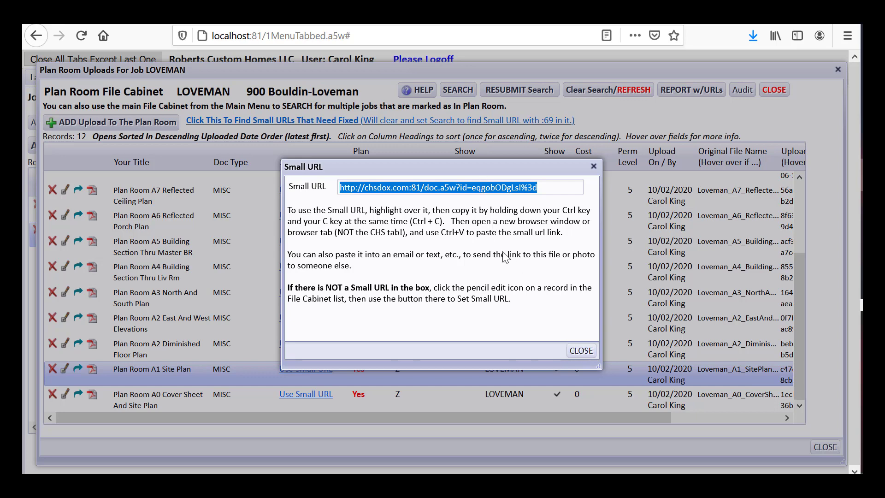
pyautogui.click(582, 351)
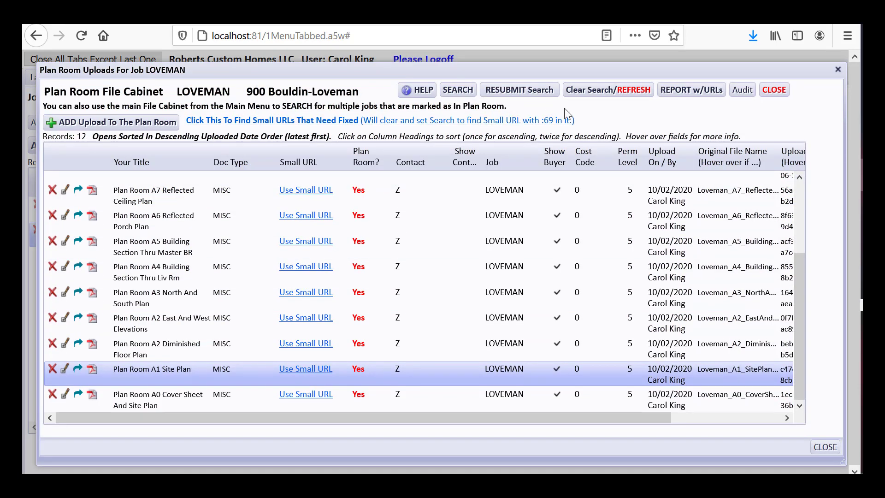
pyautogui.click(773, 91)
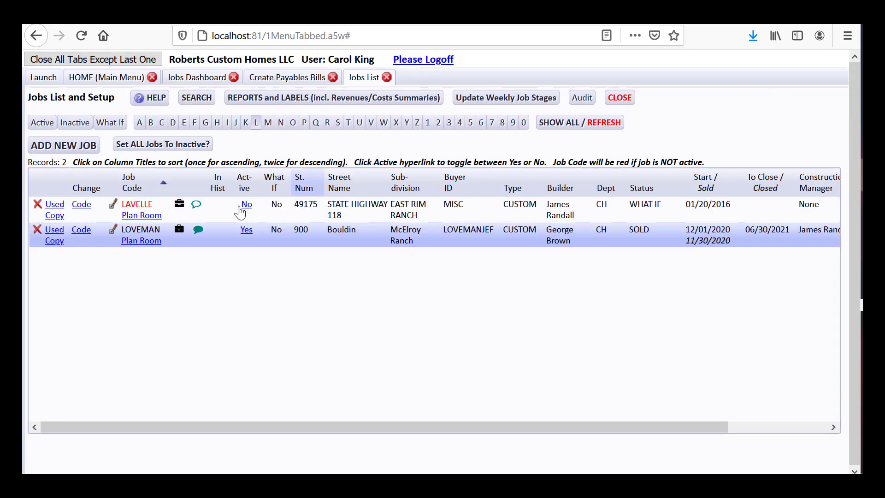
# Step: Look over the report categories in Reports Central for the sold McElroy Ranch job and close it
pyautogui.click(179, 230)
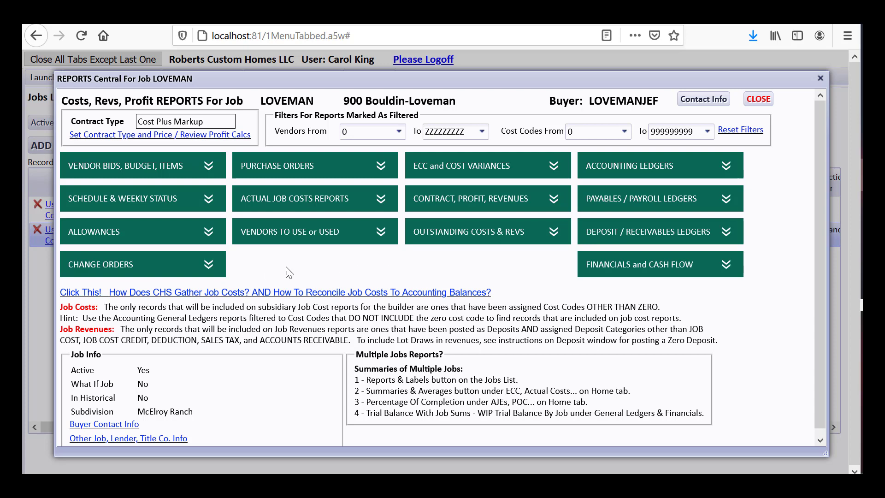
pyautogui.click(766, 99)
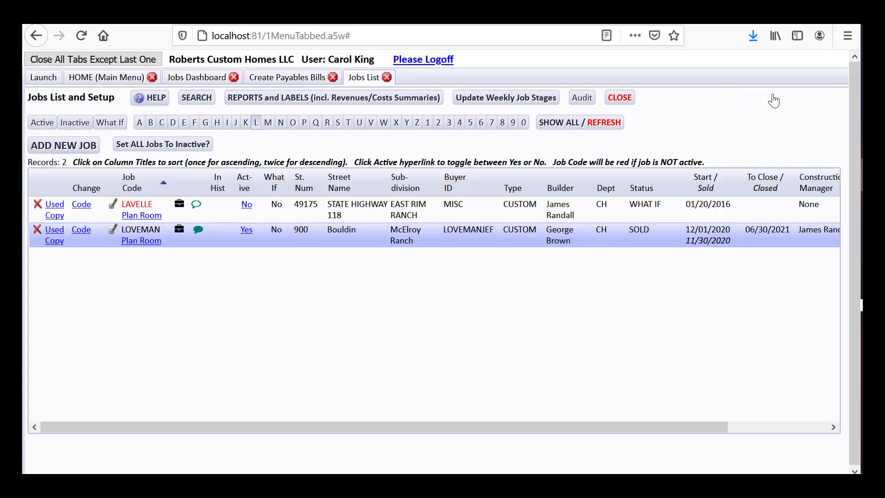
# Step: Review the selected job's details and menu links in the Active Jobs Dashboard, and return to the Jobs List
pyautogui.click(201, 81)
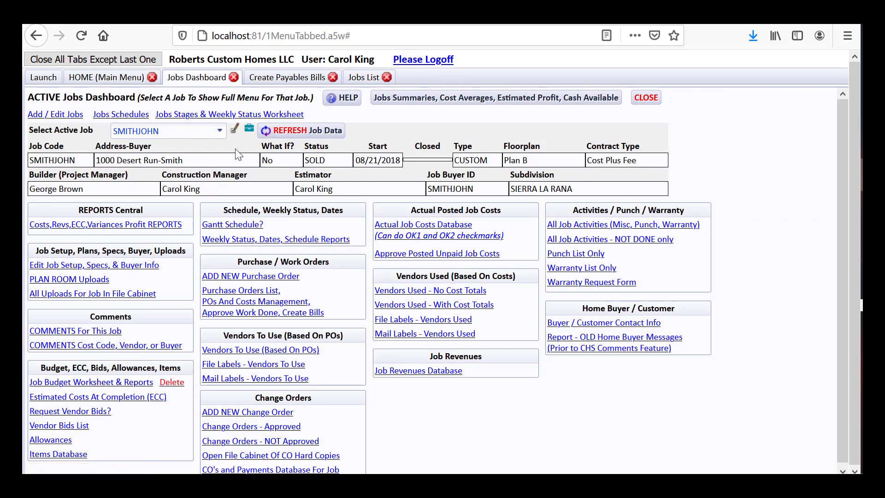
pyautogui.moveTo(241, 138)
pyautogui.mouseDown()
pyautogui.moveTo(266, 124)
pyautogui.moveTo(244, 109)
pyautogui.mouseUp()
pyautogui.moveTo(83, 203)
pyautogui.mouseDown()
pyautogui.moveTo(138, 233)
pyautogui.moveTo(191, 203)
pyautogui.mouseUp()
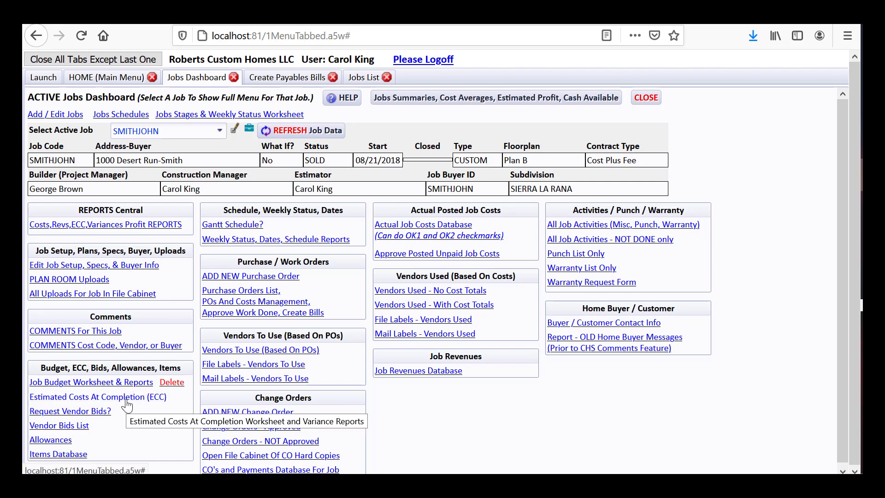
pyautogui.click(371, 79)
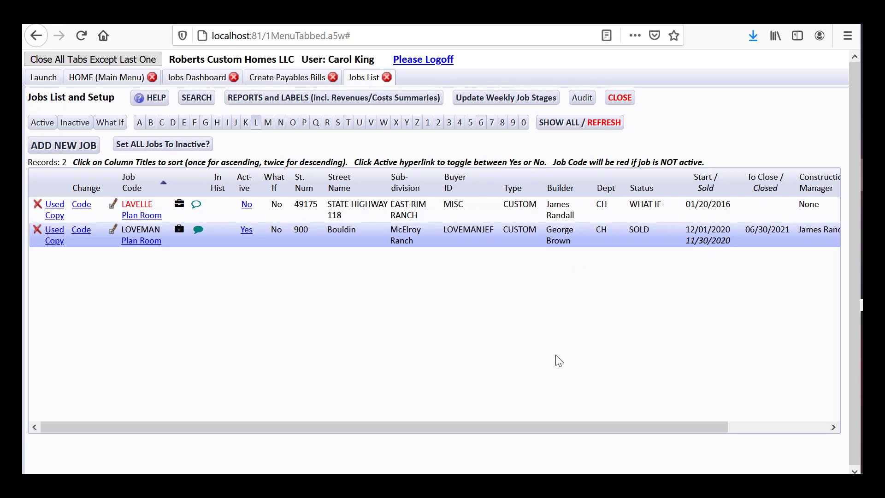
# Step: Look over the remaining job columns, filter the list to job codes starting with S, and open the sold Desert Run job's setup
pyautogui.moveTo(564, 427); pyautogui.dragTo(741, 435)
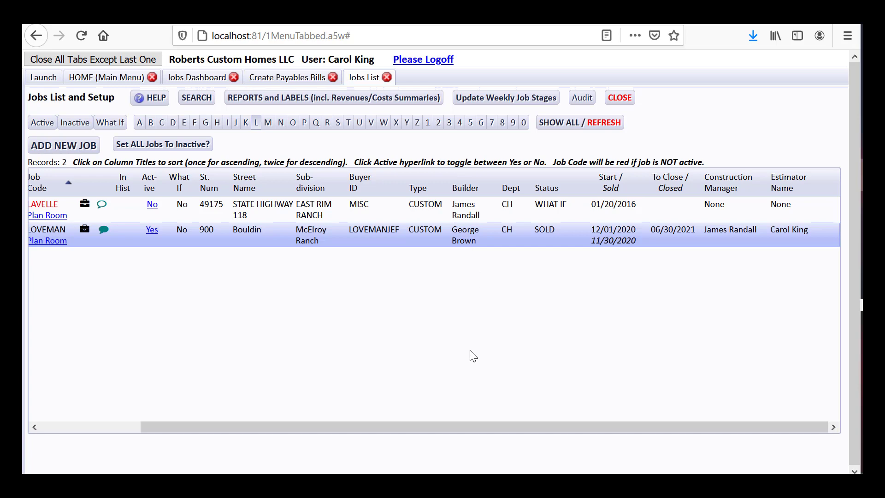
pyautogui.hscroll(-3, 484, 430)
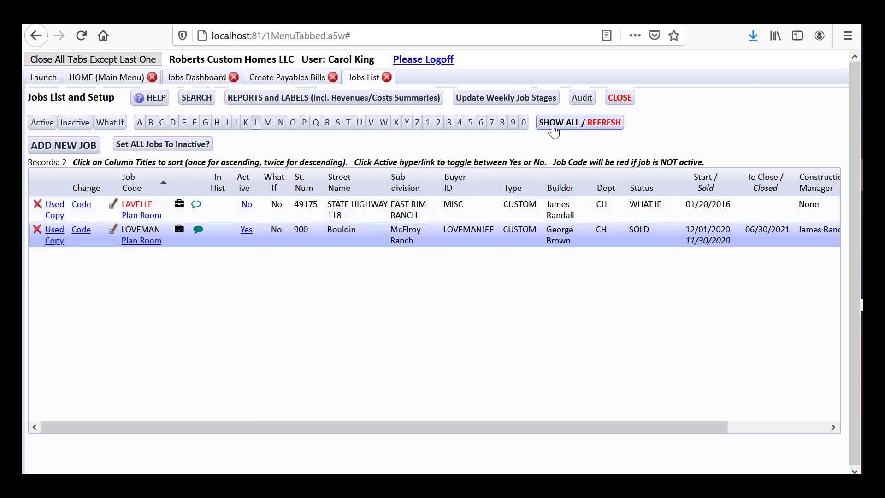
pyautogui.click(569, 123)
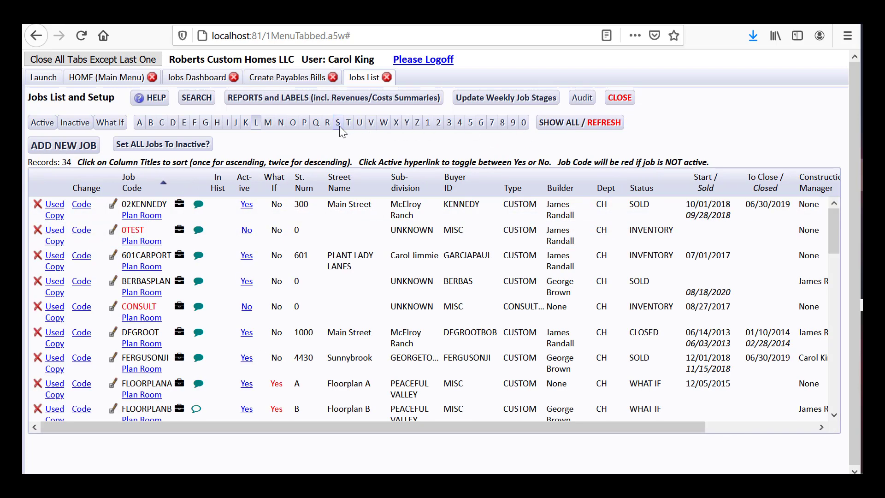
pyautogui.click(340, 126)
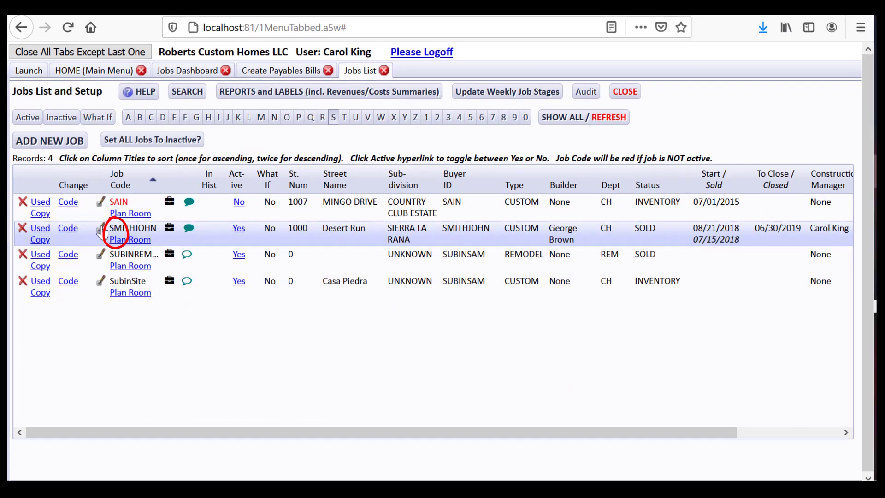
pyautogui.click(113, 229)
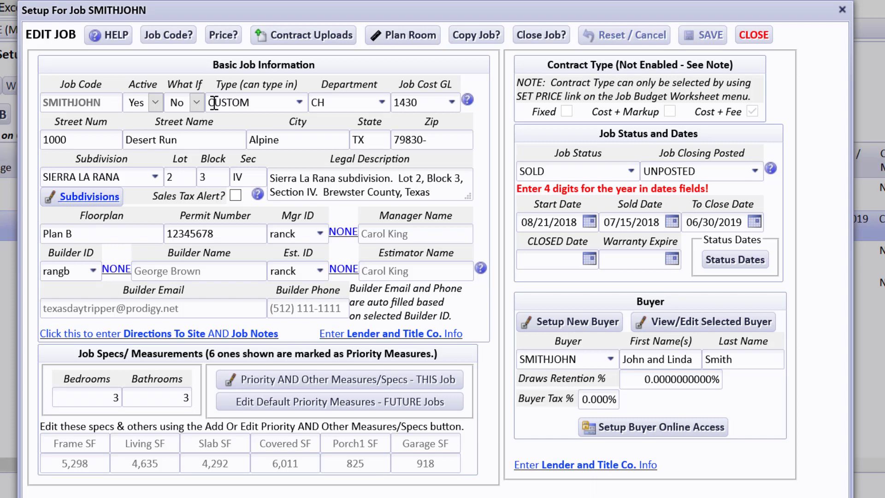
# Step: Look through the available Type and Department choices in the Desert Run job's basic information, including the tip for entering a new Type
pyautogui.click(272, 101)
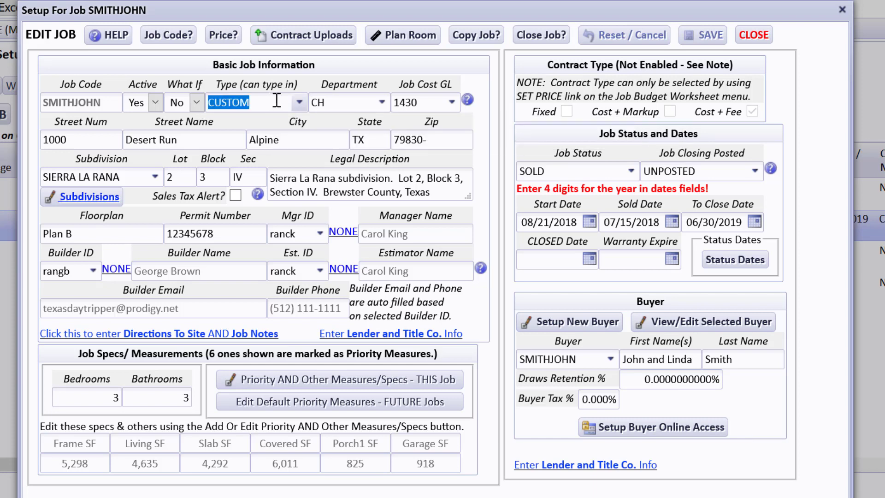
pyautogui.click(299, 102)
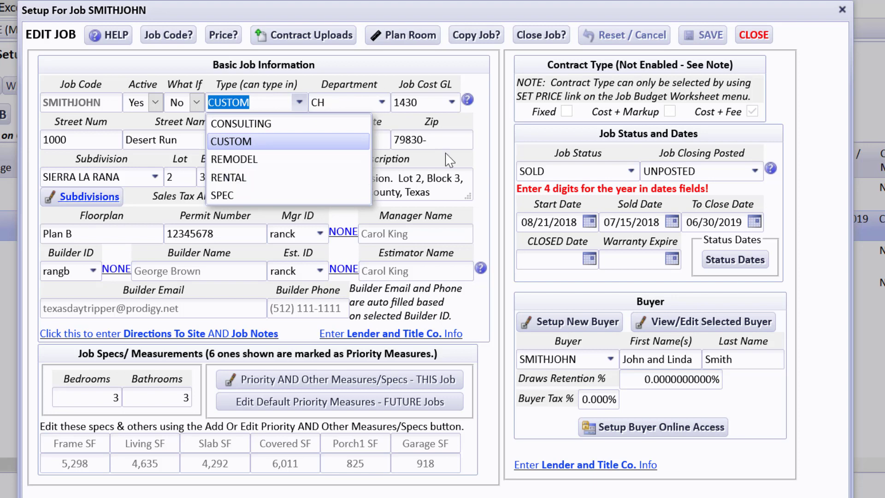
pyautogui.click(484, 147)
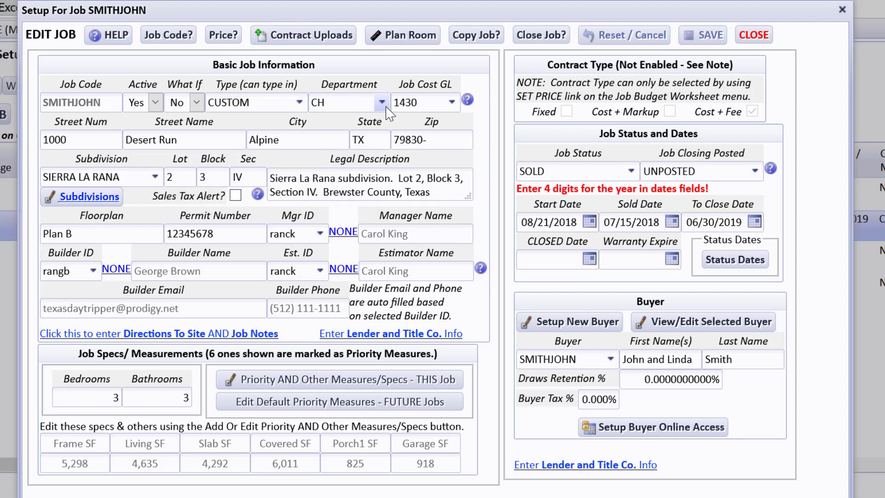
pyautogui.click(385, 107)
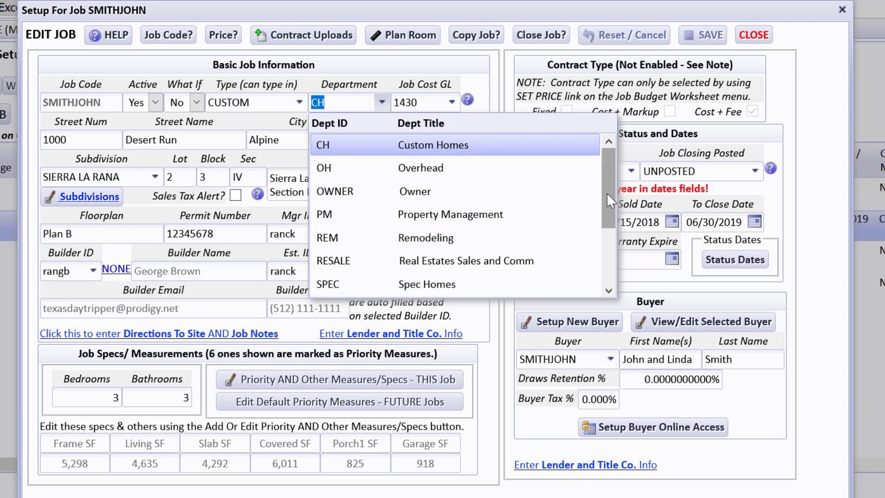
pyautogui.moveTo(607, 193); pyautogui.dragTo(608, 138)
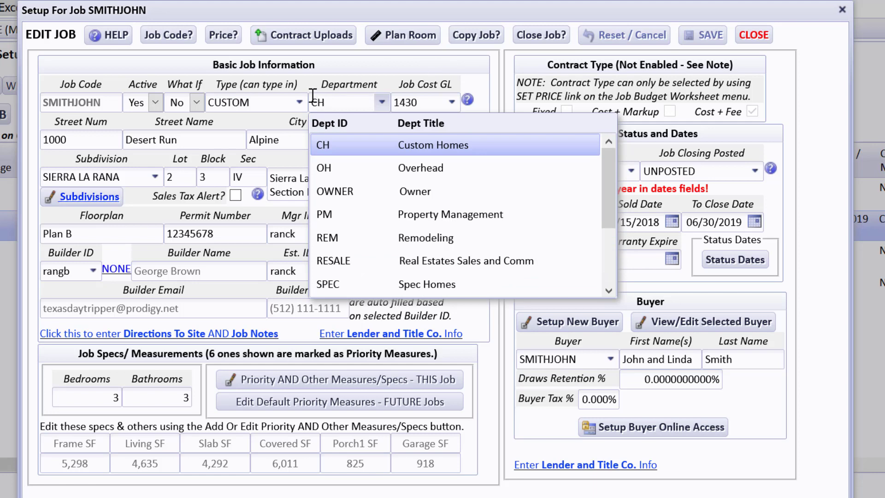
pyautogui.moveTo(274, 101)
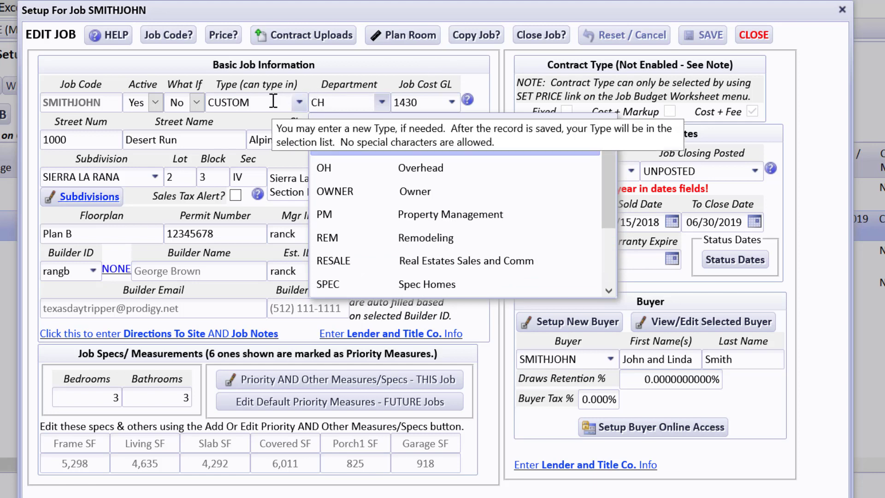
# Step: Review the Job Cost GL account choices and read their help text, and close the Desert Run job's setup
pyautogui.click(424, 100)
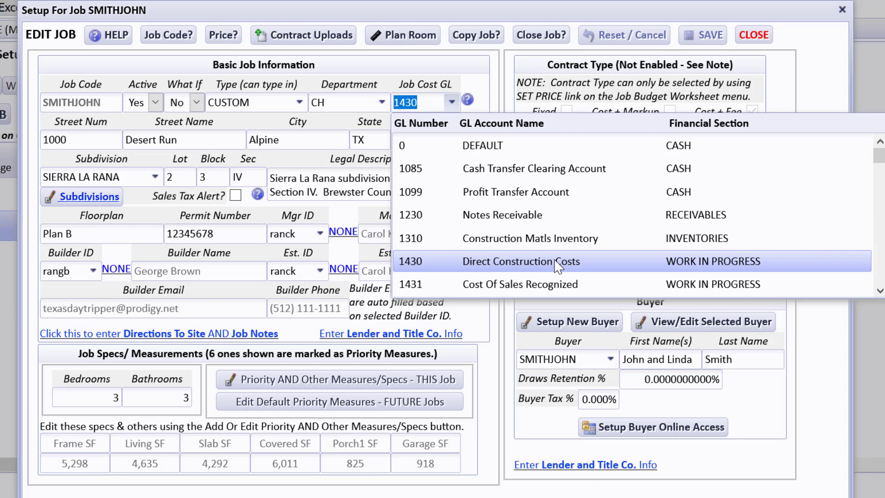
pyautogui.click(468, 101)
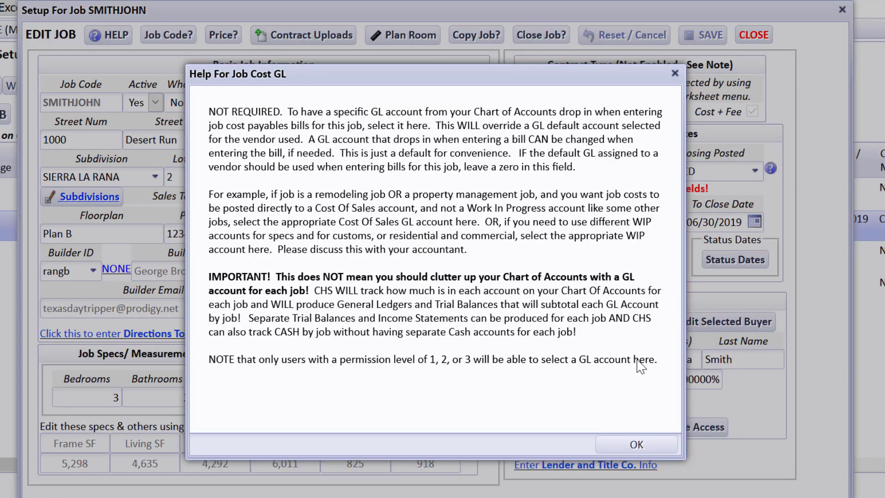
pyautogui.click(661, 444)
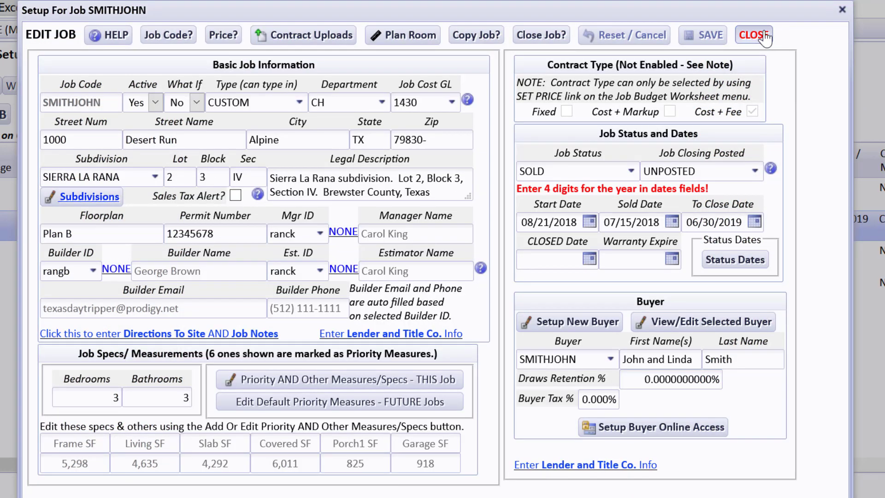
pyautogui.click(754, 36)
pyautogui.scroll(-8, 54, 369)
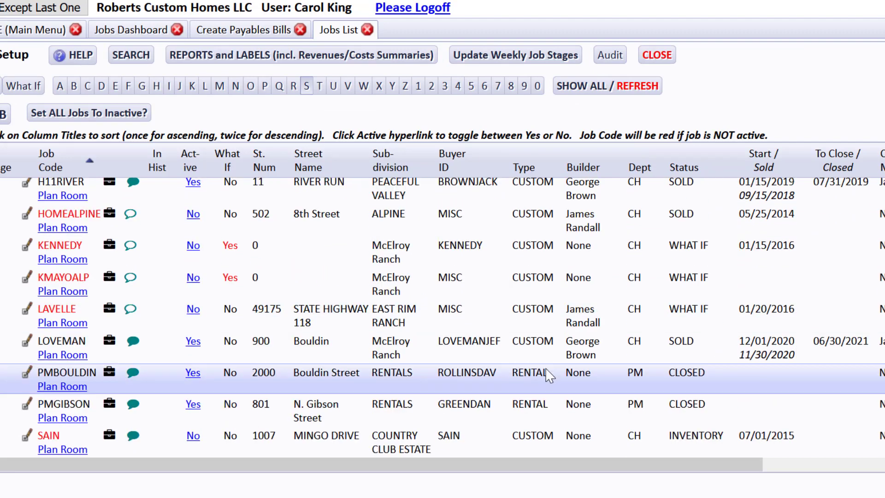
pyautogui.click(28, 372)
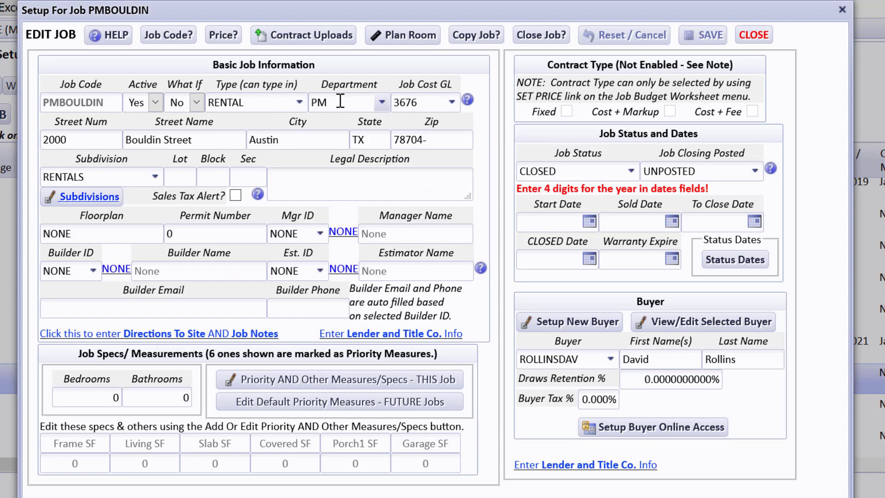
pyautogui.click(452, 105)
pyautogui.click(452, 106)
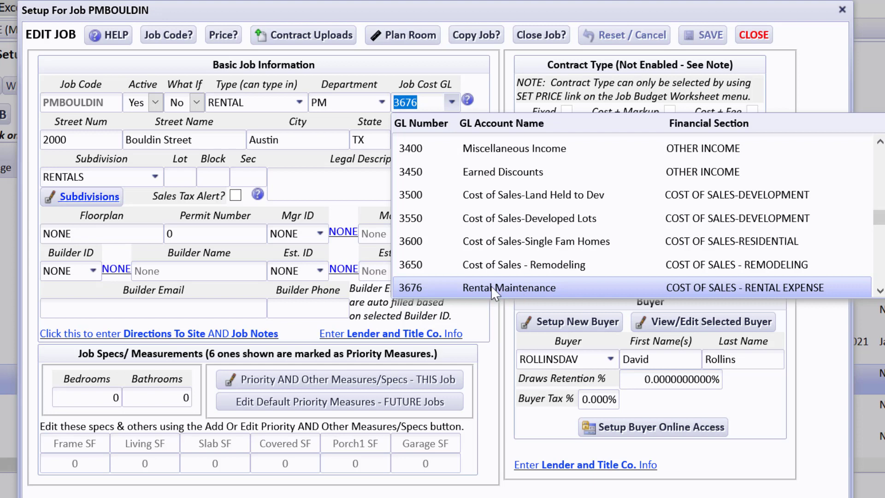
pyautogui.click(881, 291)
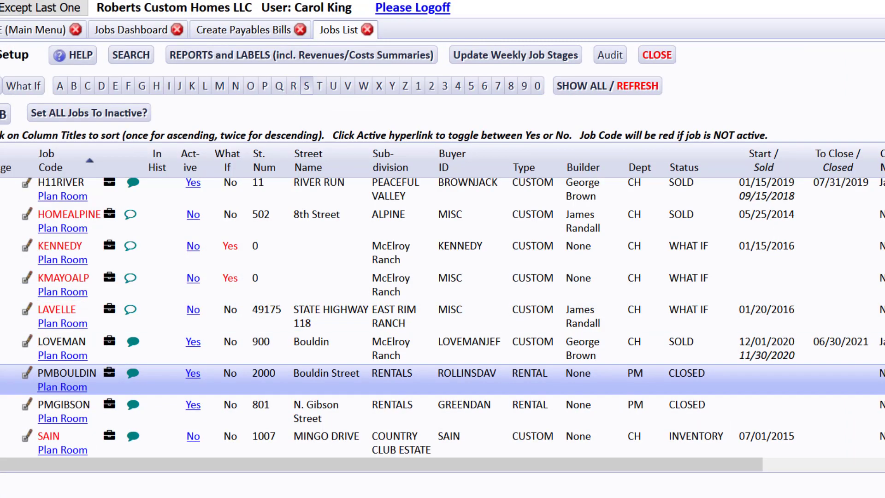
# Step: Open the setup of the sold REMODEL job, review its Job Cost GL account choices, and close it
pyautogui.scroll(-5, 443, 317)
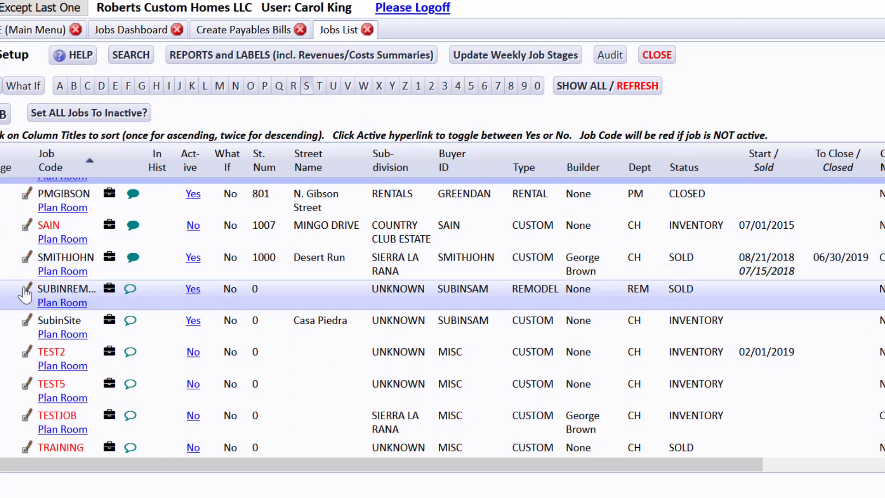
pyautogui.click(26, 289)
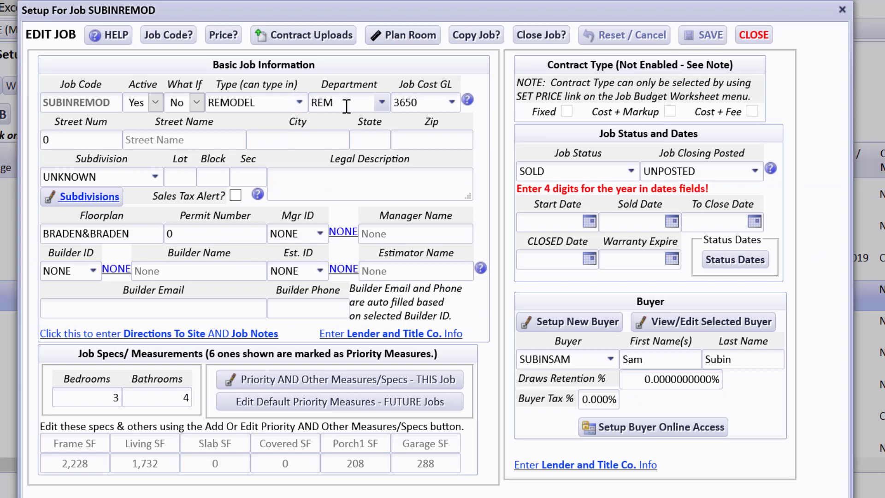
pyautogui.click(452, 102)
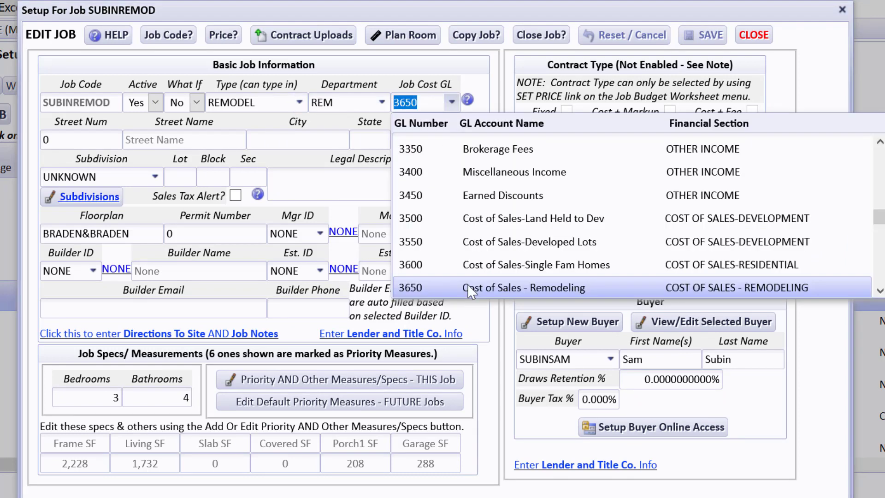
pyautogui.click(480, 94)
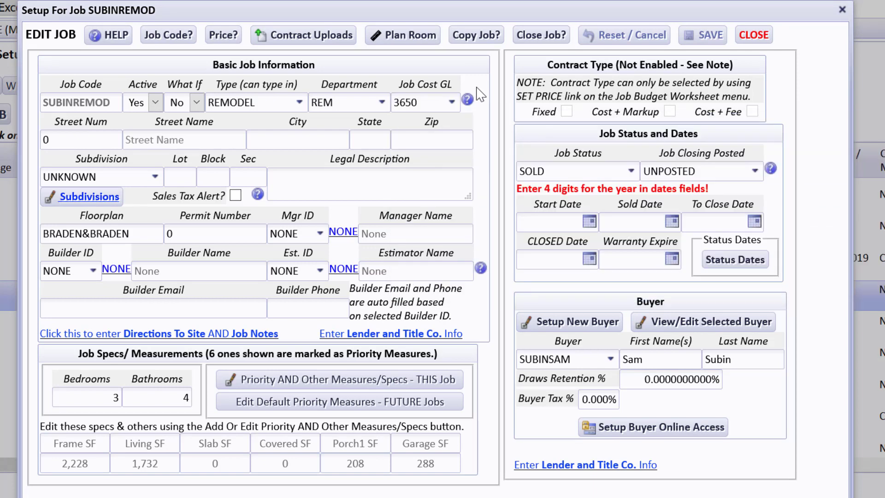
pyautogui.click(752, 36)
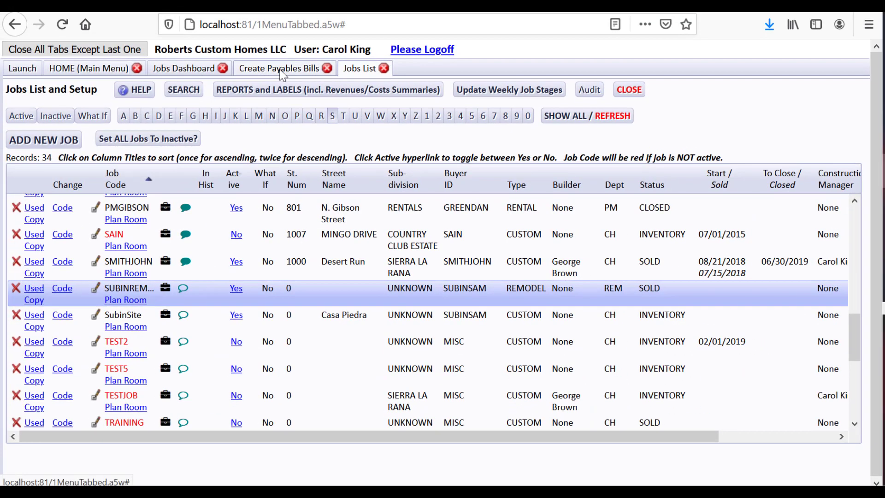
# Step: Start a job-related payables bill for vendor ACMEBRICK on the Desert Run job, and review its department and GL account choices
pyautogui.click(280, 68)
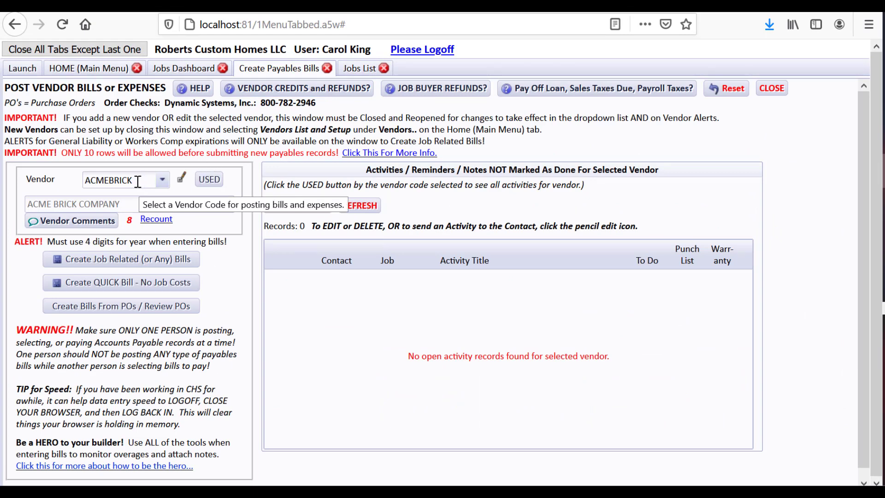
pyautogui.click(174, 261)
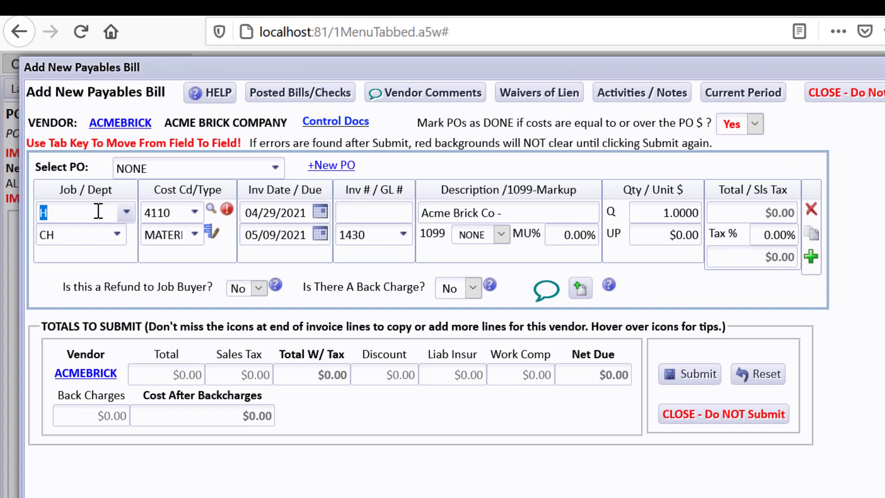
pyautogui.click(75, 162)
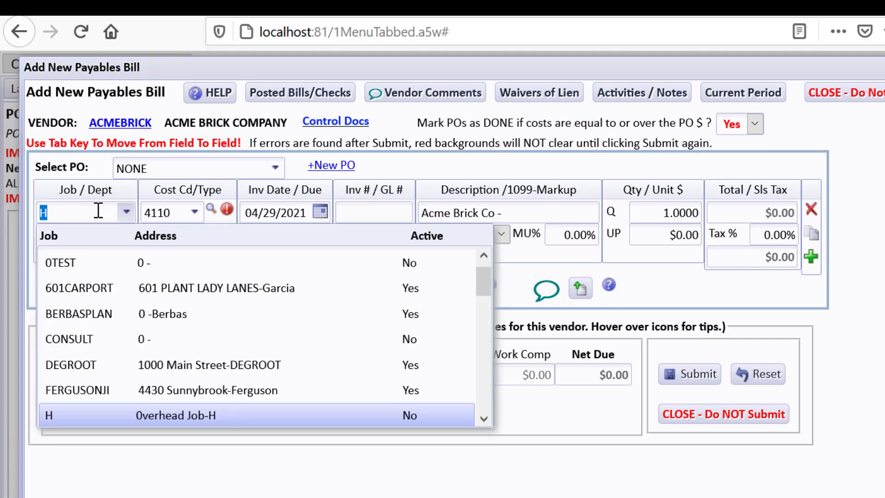
pyautogui.write('sm')
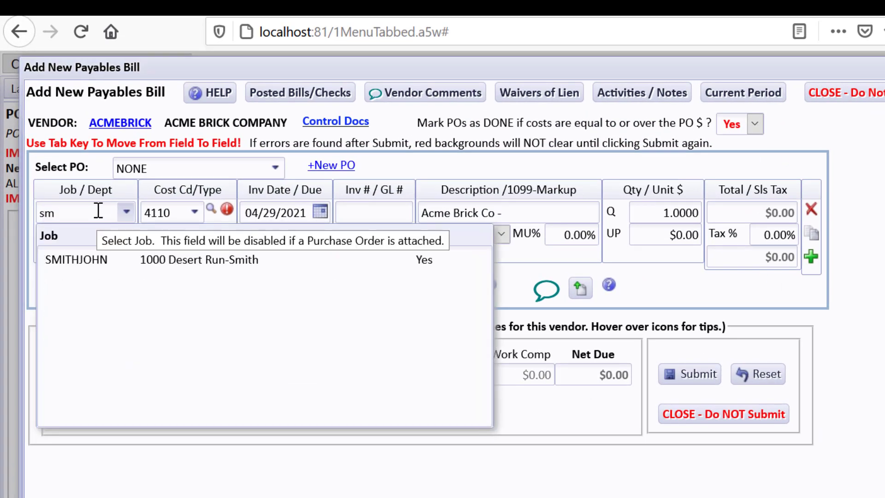
pyautogui.click(294, 259)
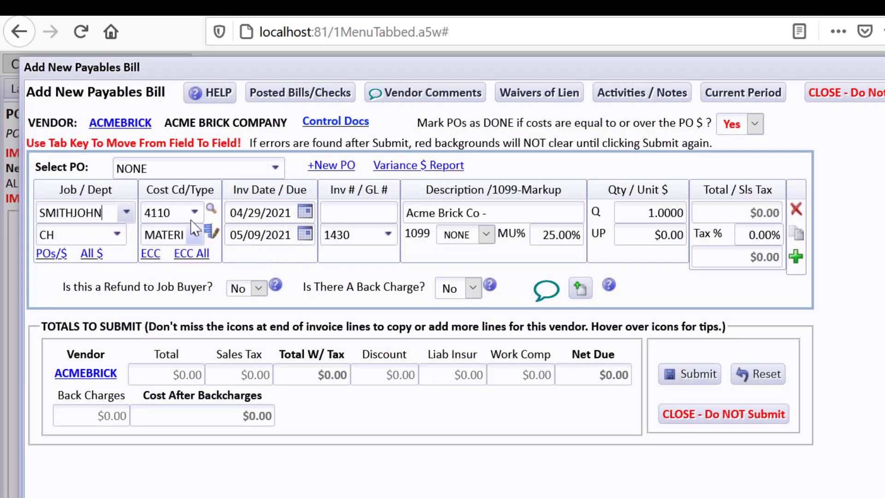
pyautogui.click(114, 236)
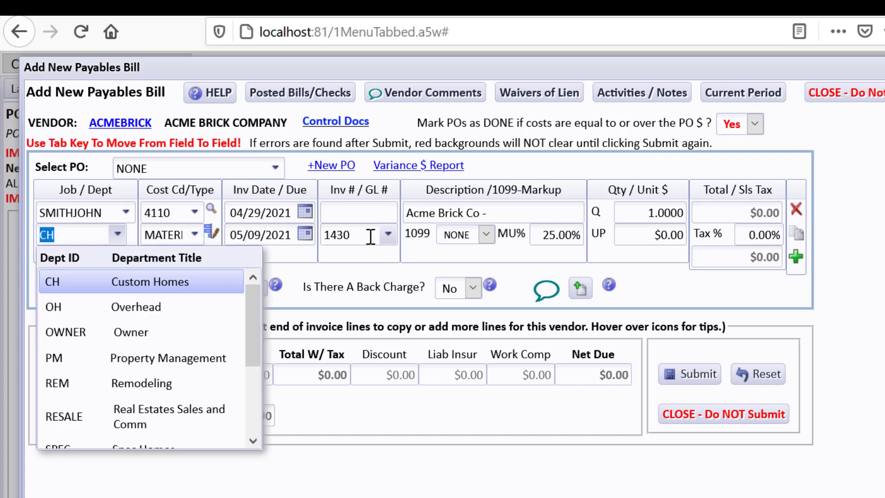
pyautogui.click(388, 236)
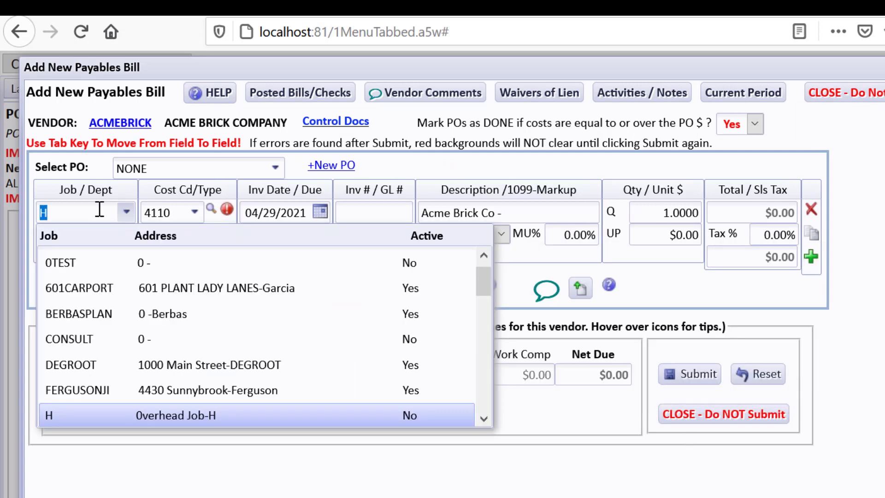
pyautogui.write('pm')
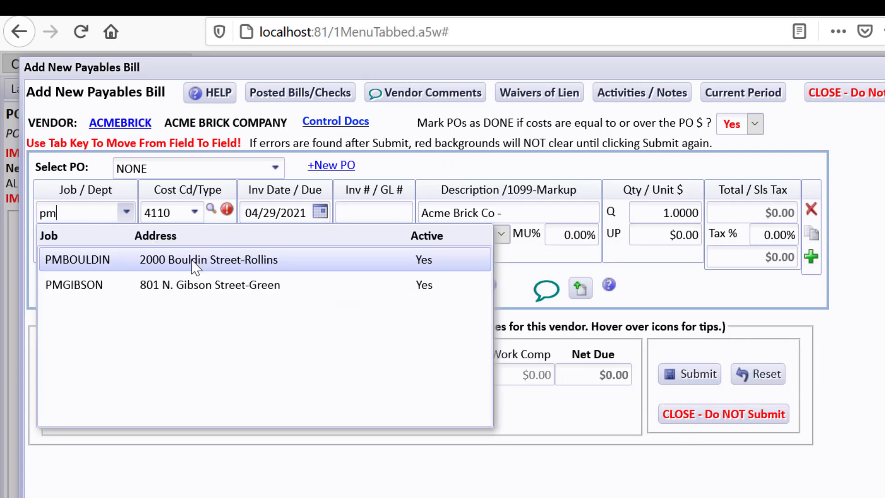
pyautogui.click(196, 265)
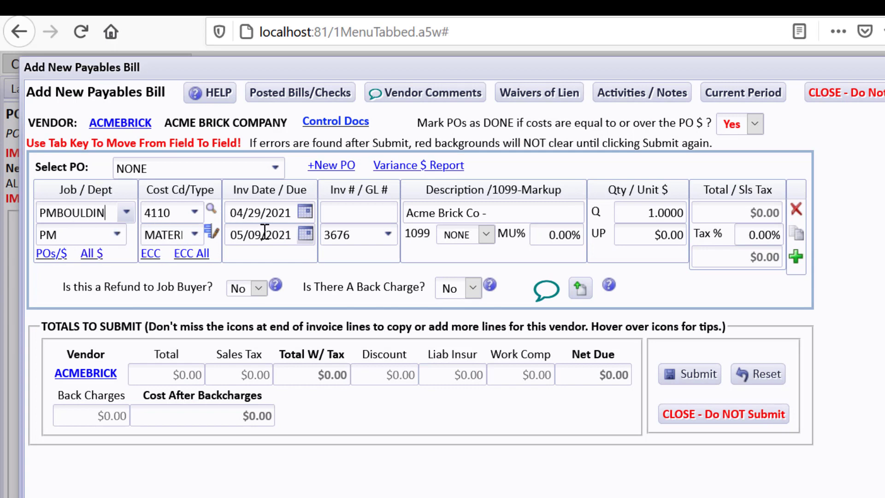
pyautogui.click(382, 239)
pyautogui.click(382, 235)
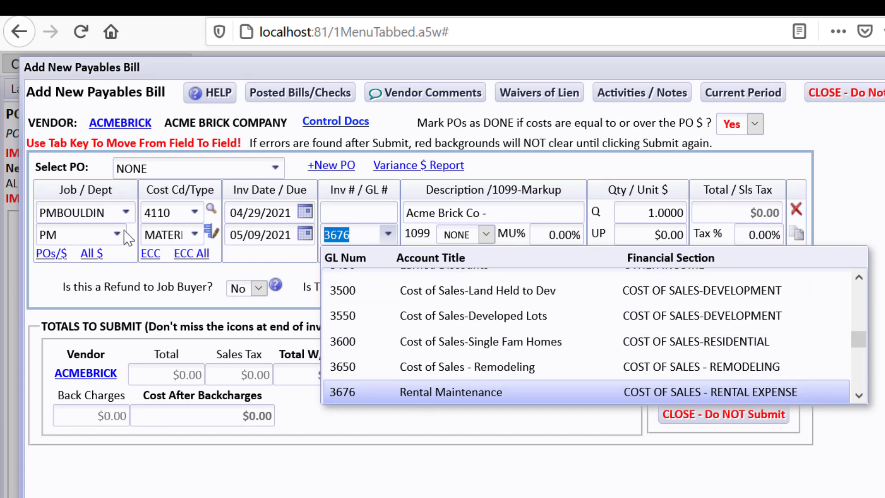
# Step: Change the bill line's job to the remodel job found by searching for "sub"
pyautogui.click(108, 214)
pyautogui.write('sub')
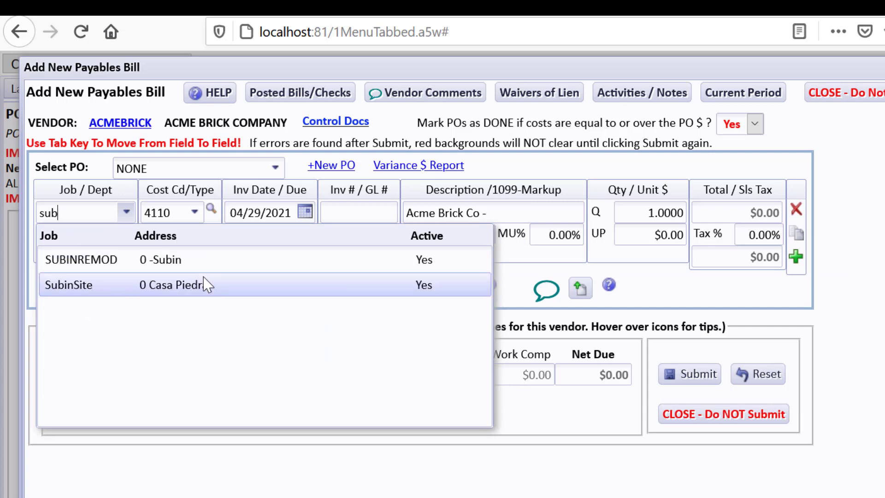
pyautogui.click(116, 260)
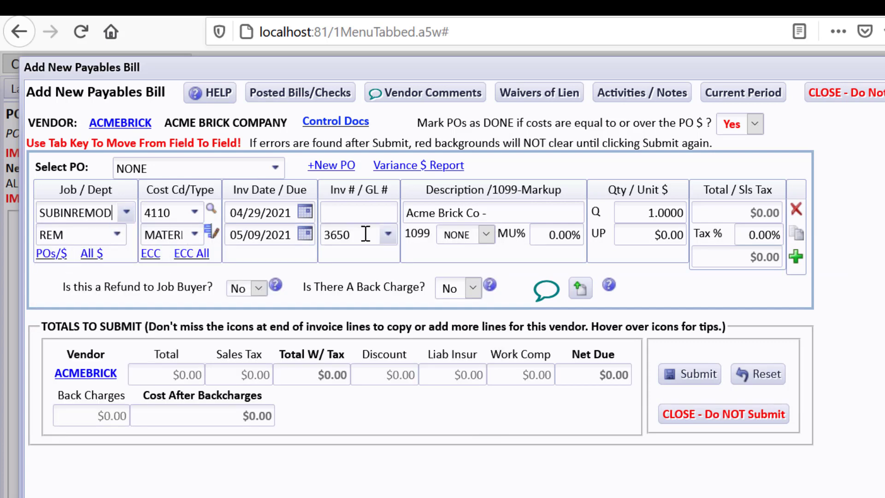
# Step: Review the GL account choices for the remodel job on the bill line, and close the bill without submitting
pyautogui.click(390, 239)
pyautogui.click(850, 184)
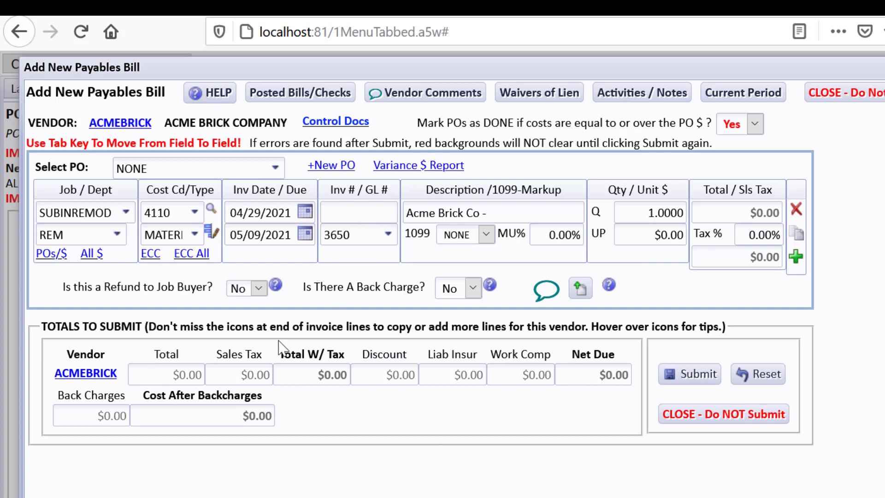
pyautogui.click(706, 416)
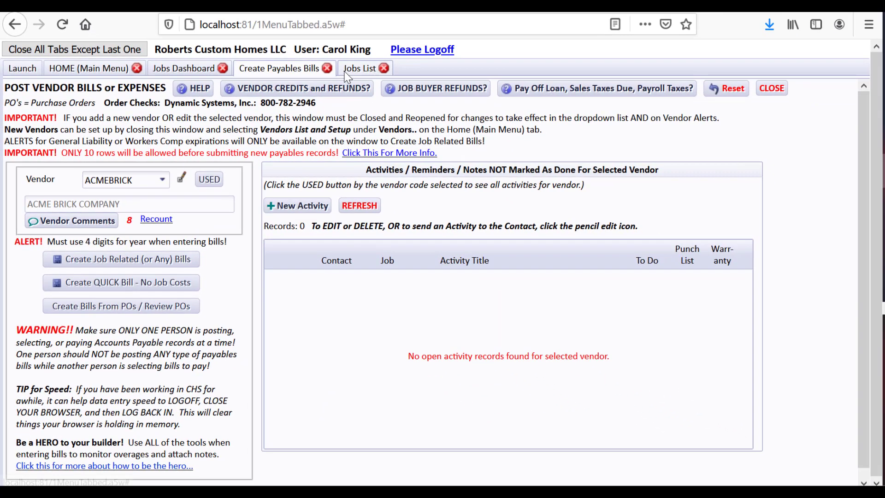
# Step: Open the setup of the sold Desert Run job from the Jobs List and review its manager, builder and estimator ID choices
pyautogui.click(356, 70)
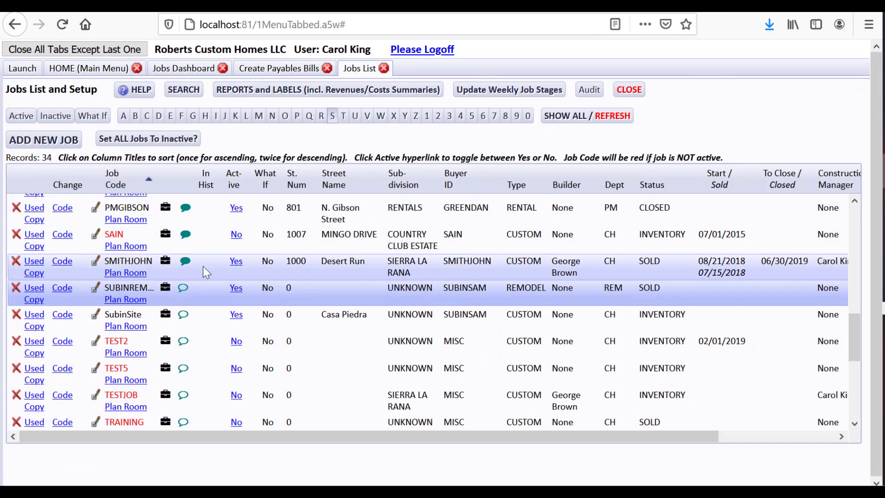
pyautogui.click(95, 261)
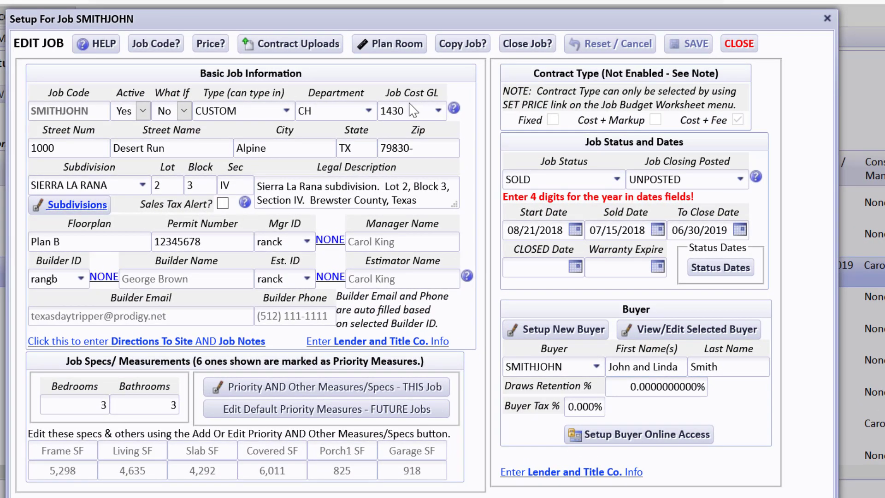
pyautogui.click(306, 243)
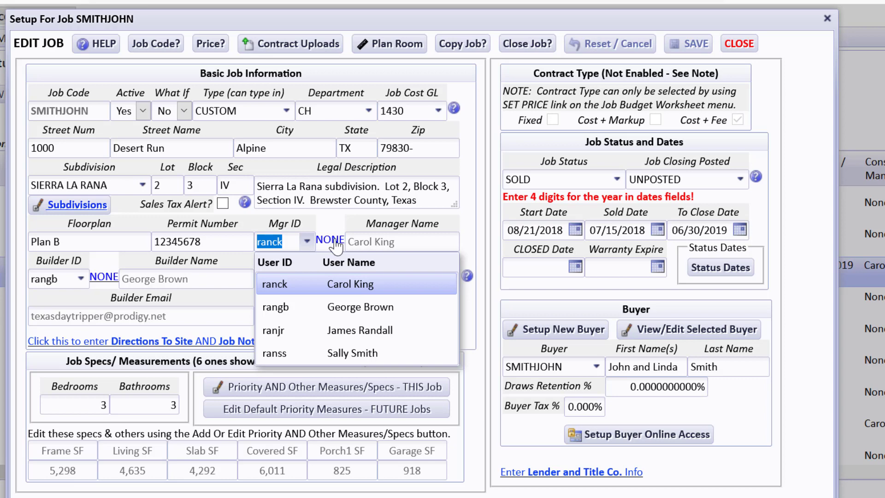
pyautogui.click(81, 279)
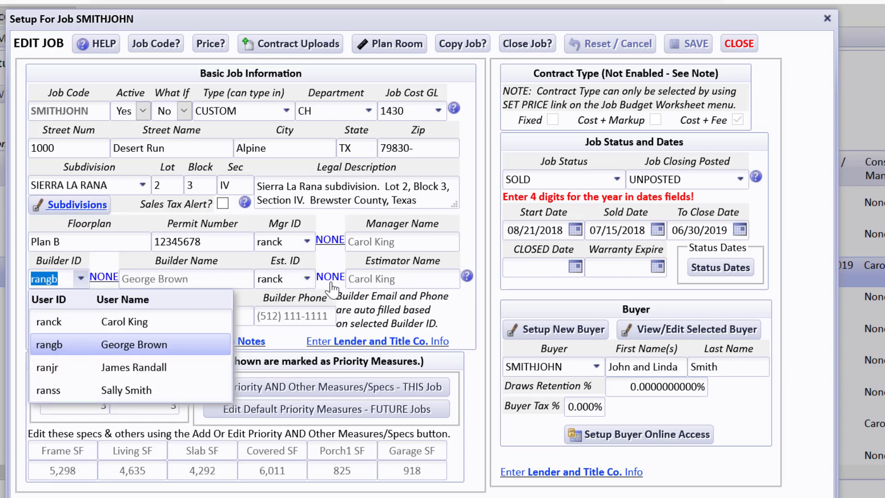
pyautogui.click(311, 277)
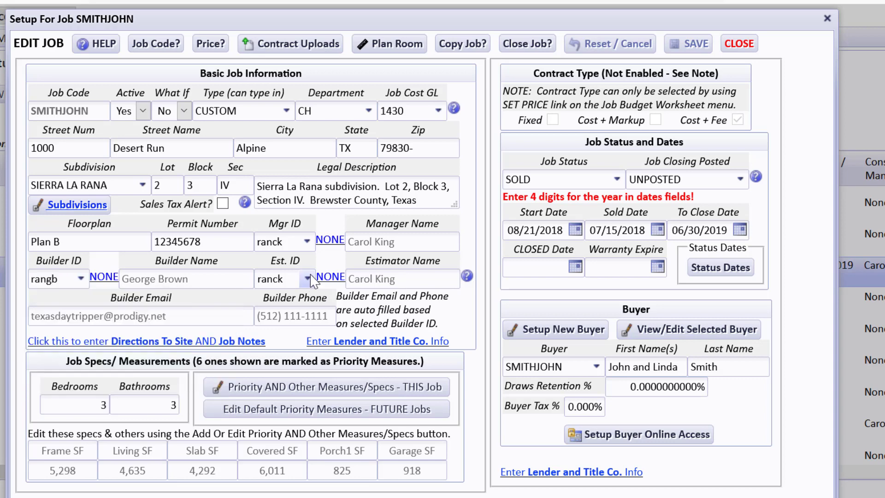
pyautogui.click(307, 279)
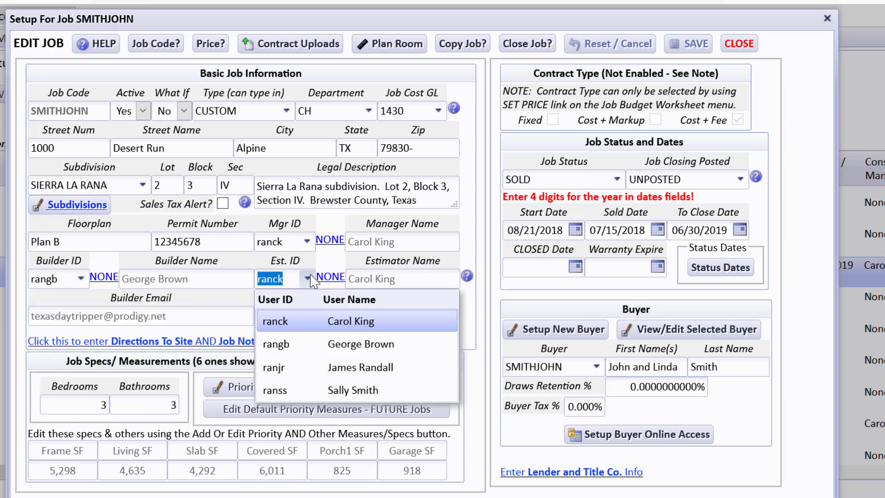
pyautogui.click(480, 393)
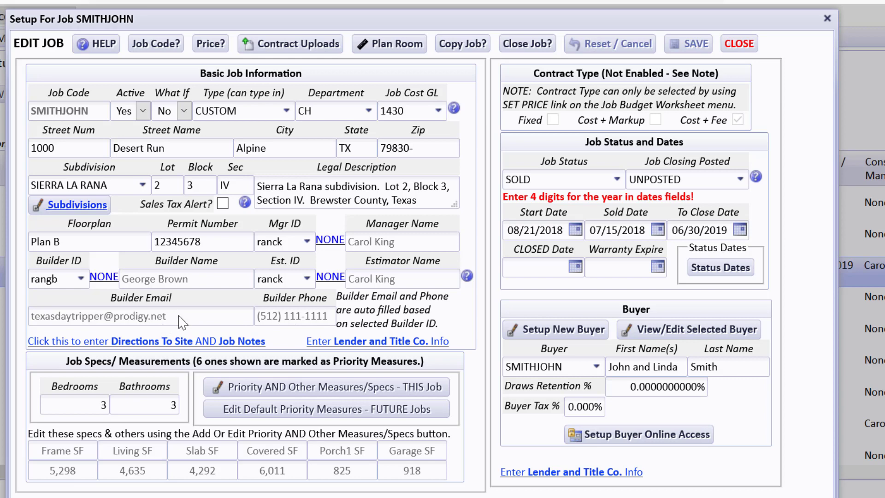
# Step: Review the job's site directions and notes, and its lender and title company information
pyautogui.click(134, 346)
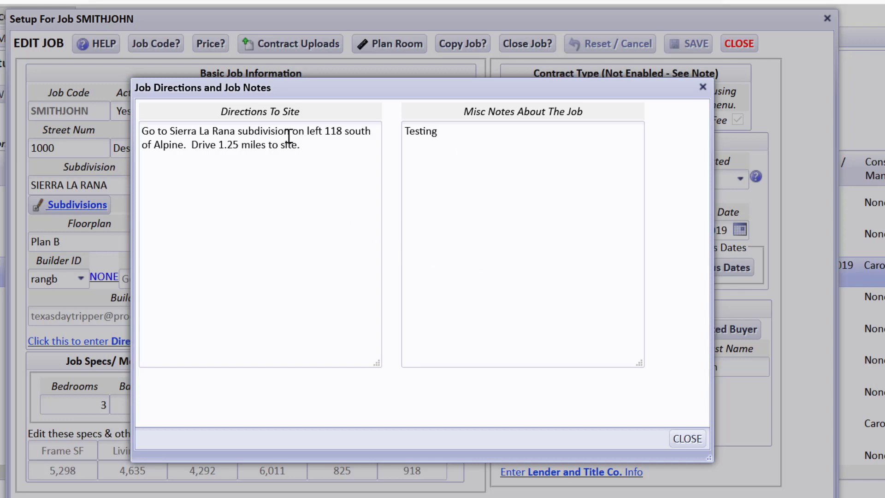
pyautogui.click(680, 438)
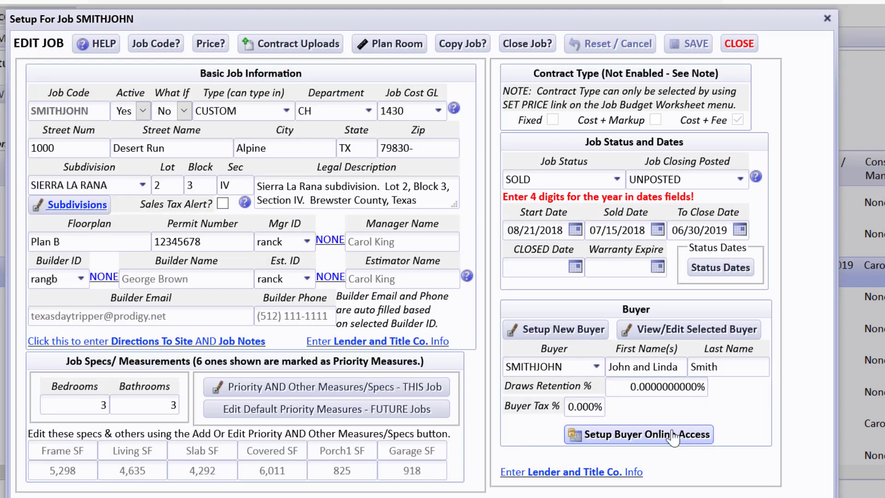
pyautogui.click(343, 345)
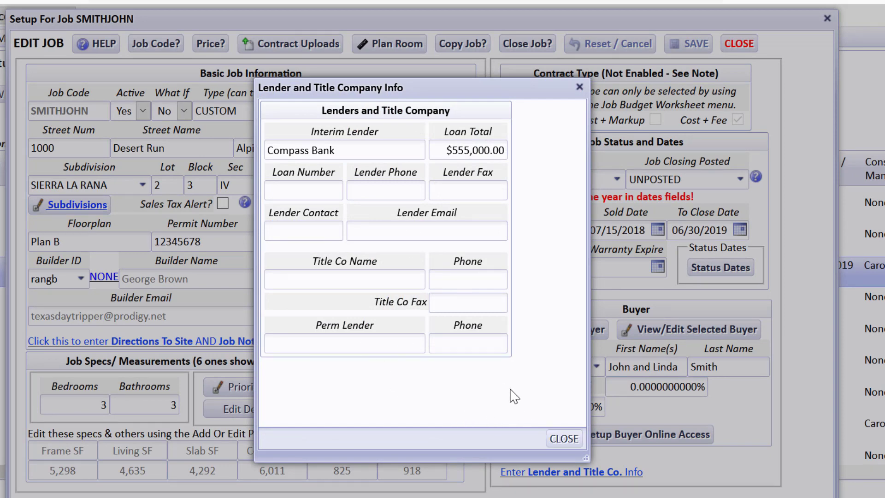
pyautogui.click(567, 439)
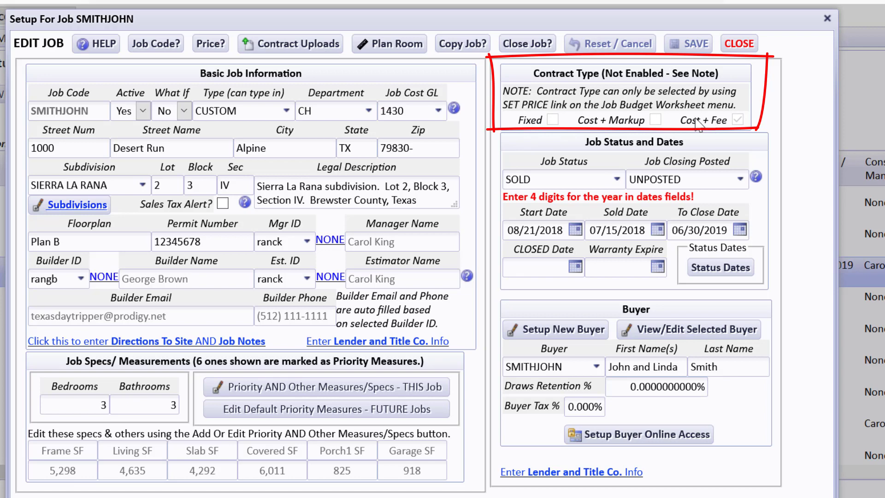
# Step: Review the job status choices and the buyer's online access settings for the Desert Run job
pyautogui.click(616, 182)
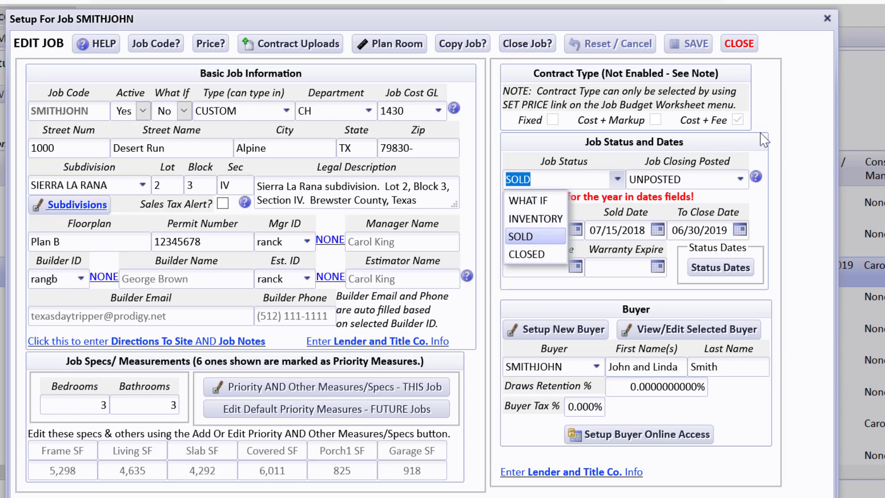
pyautogui.click(785, 112)
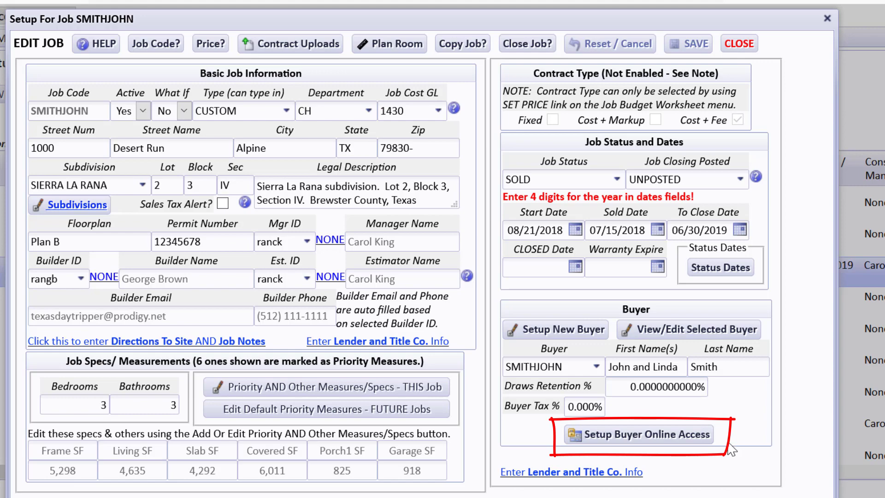
pyautogui.click(698, 435)
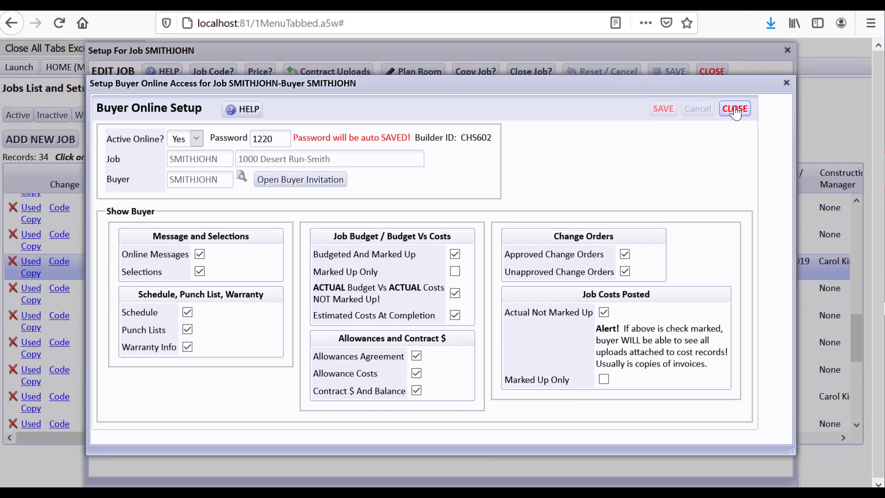
pyautogui.click(766, 88)
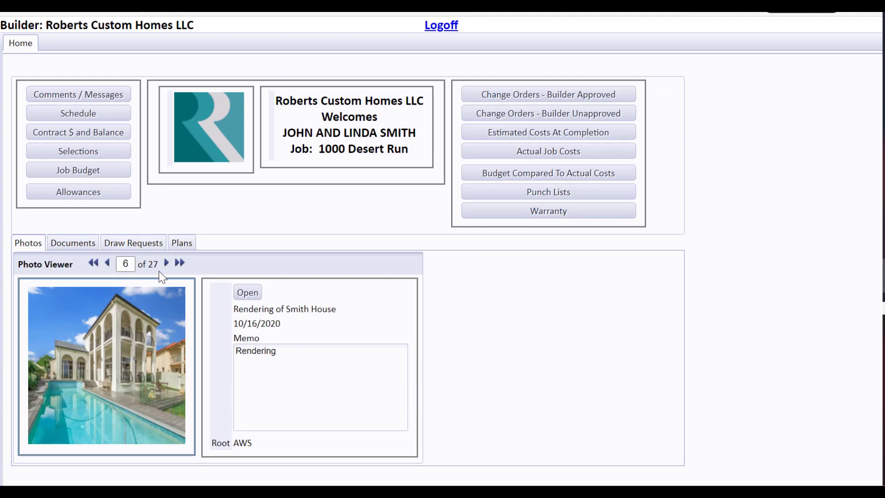
# Step: Review the uploaded documents and draw requests in the buyer's online portal
pyautogui.click(82, 239)
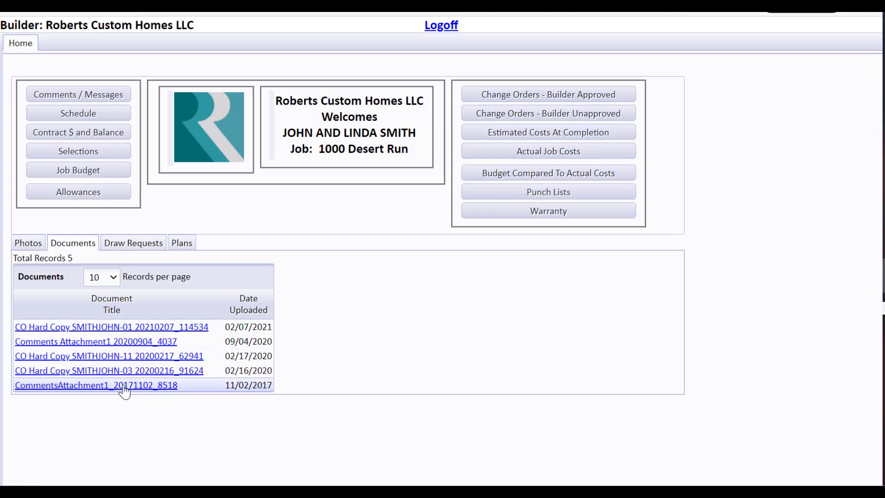
pyautogui.click(150, 246)
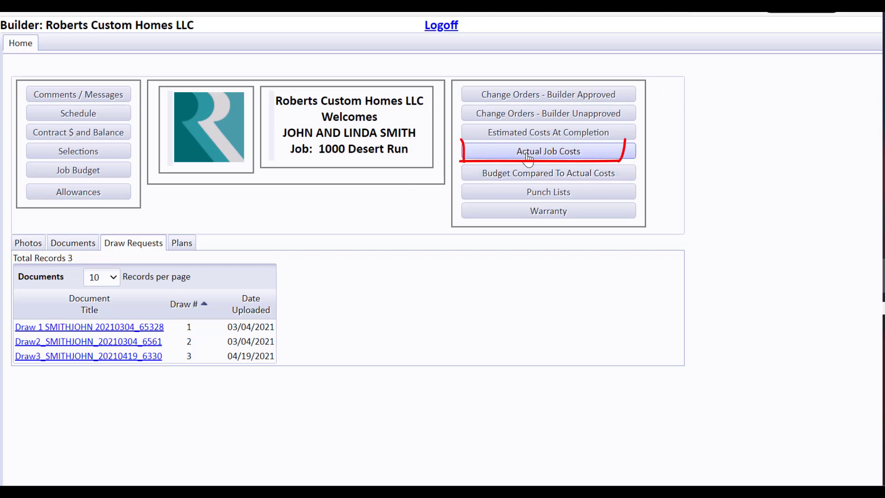
# Step: Open the actual job costs in the buyer portal and browse to the Sanitary Toilet cost code 1405 records
pyautogui.click(494, 157)
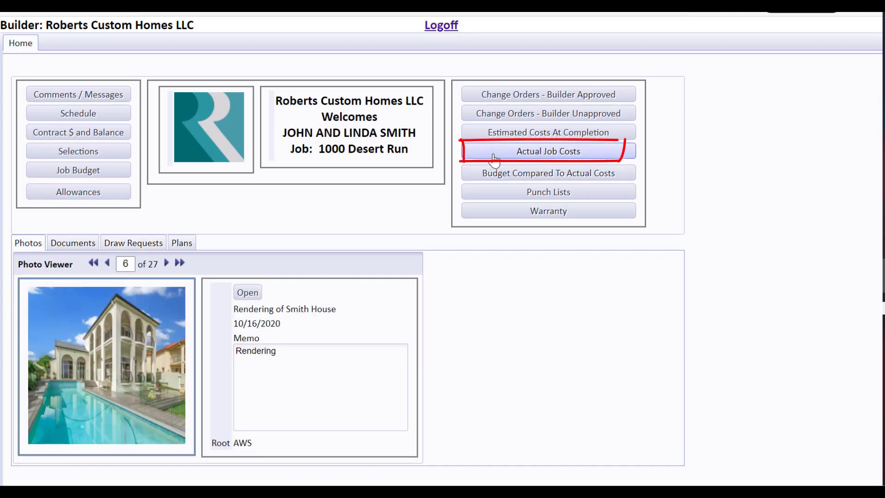
pyautogui.click(537, 154)
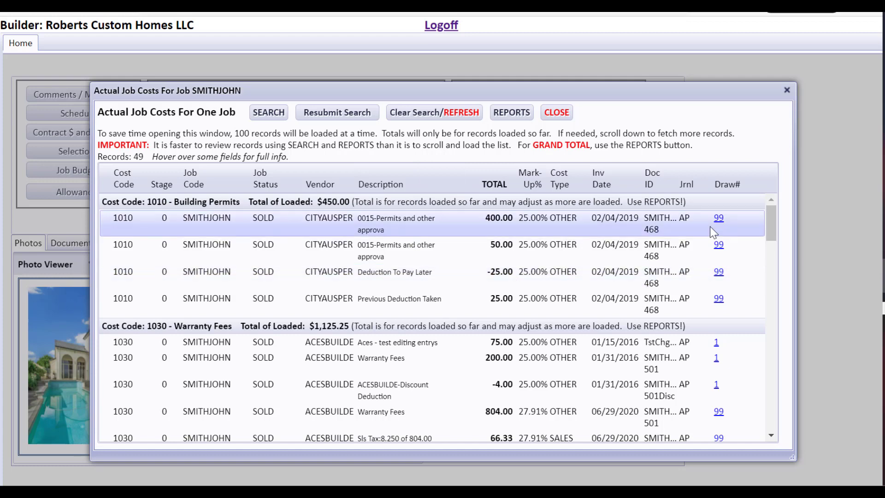
pyautogui.moveTo(771, 220); pyautogui.dragTo(772, 223)
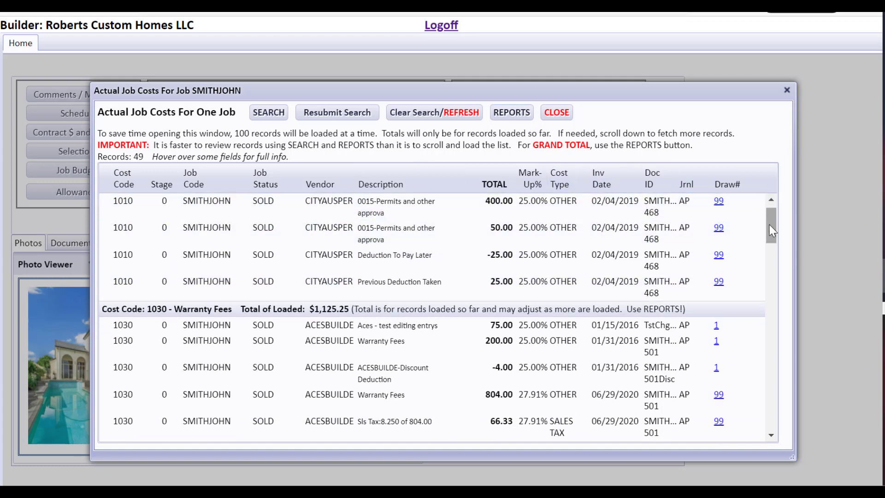
pyautogui.scroll(-2, 771, 231)
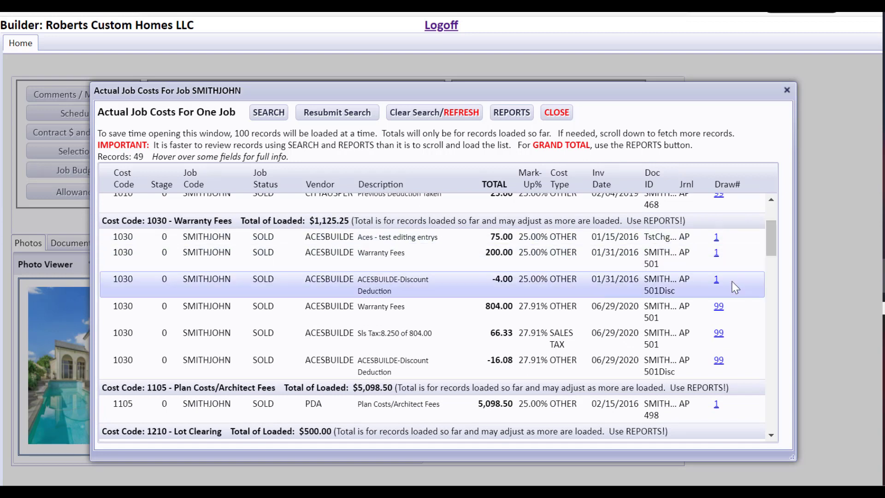
pyautogui.moveTo(773, 249); pyautogui.dragTo(773, 283)
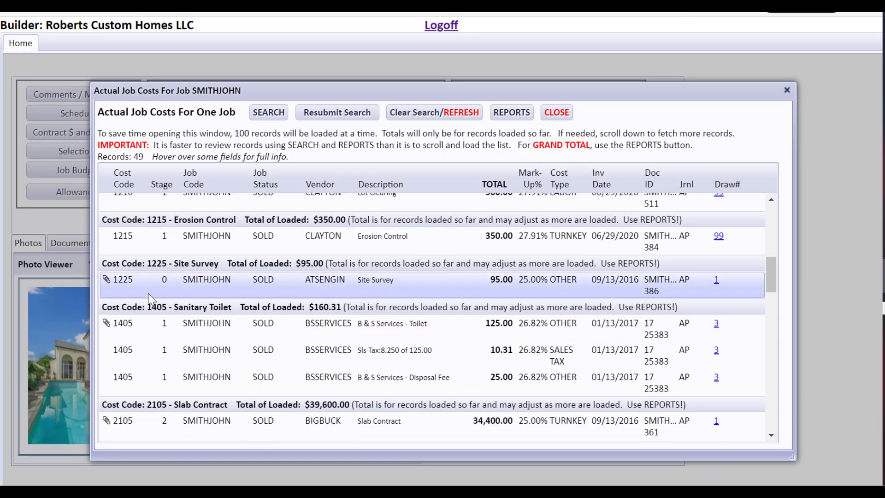
# Step: View the invoice BSServices_01192017.pdf attached to the B & S Services toilet cost record, and close the actual job costs
pyautogui.click(106, 326)
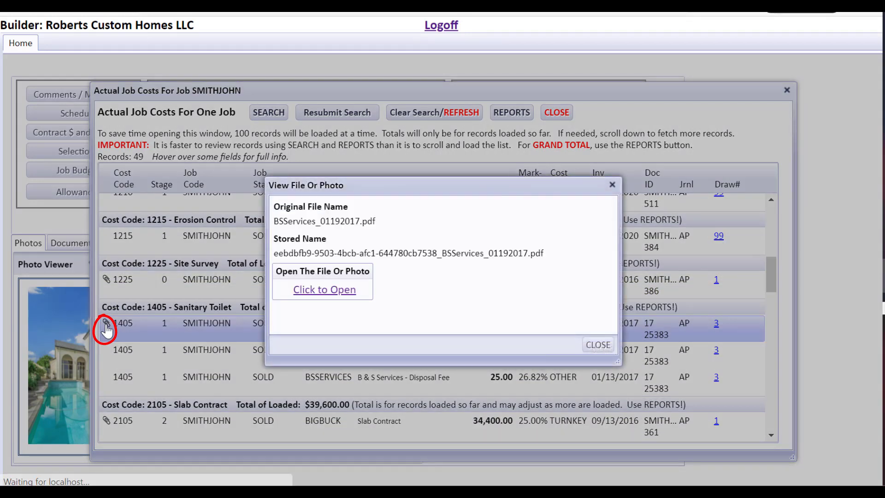
pyautogui.click(324, 291)
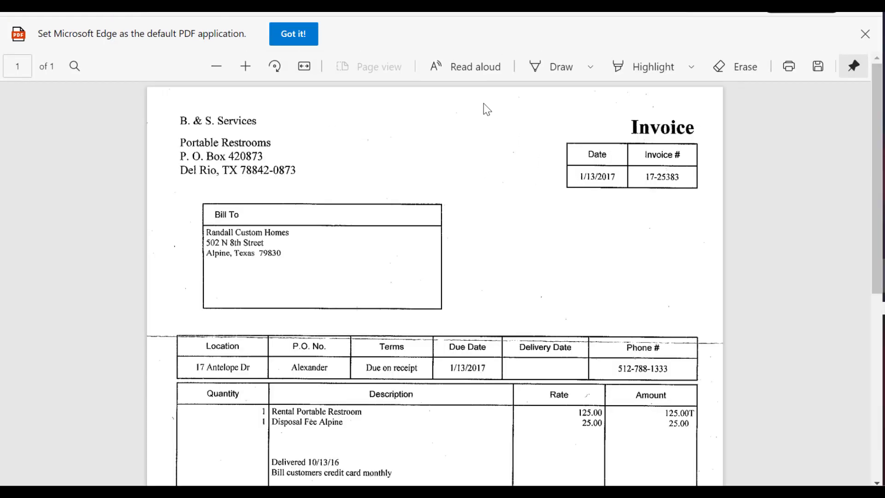
pyautogui.hotkey('ctrl', 'w')
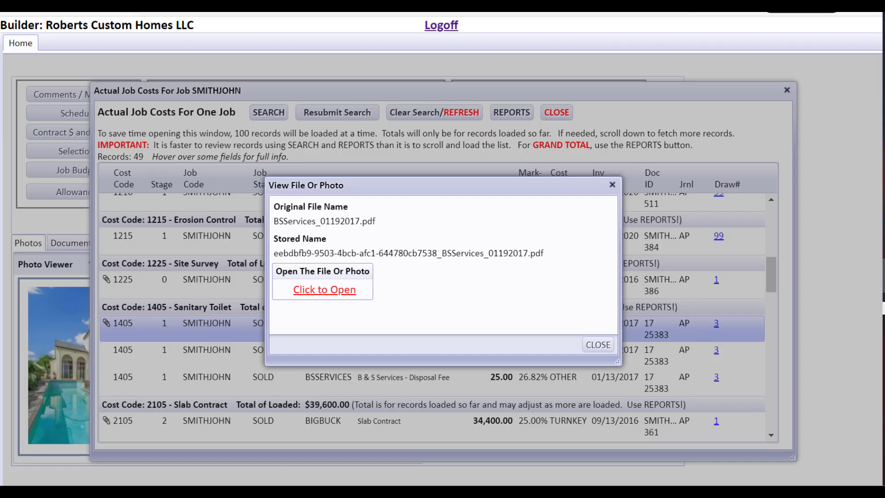
pyautogui.click(599, 344)
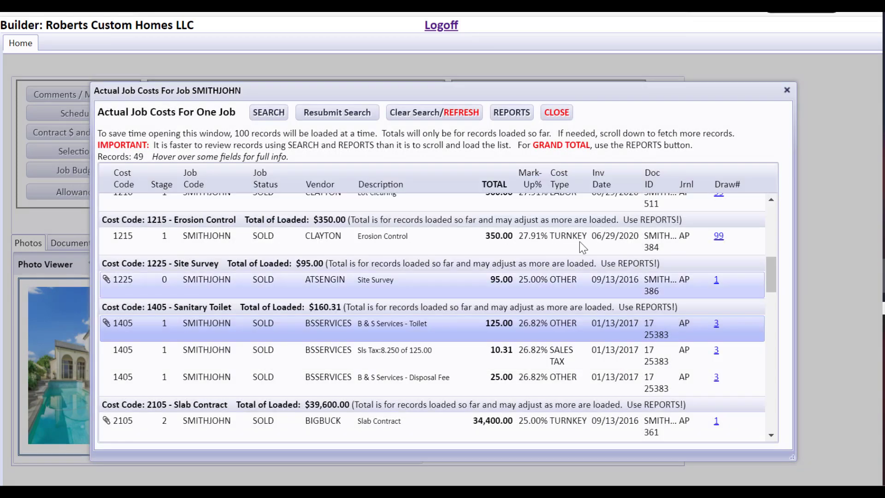
pyautogui.click(553, 115)
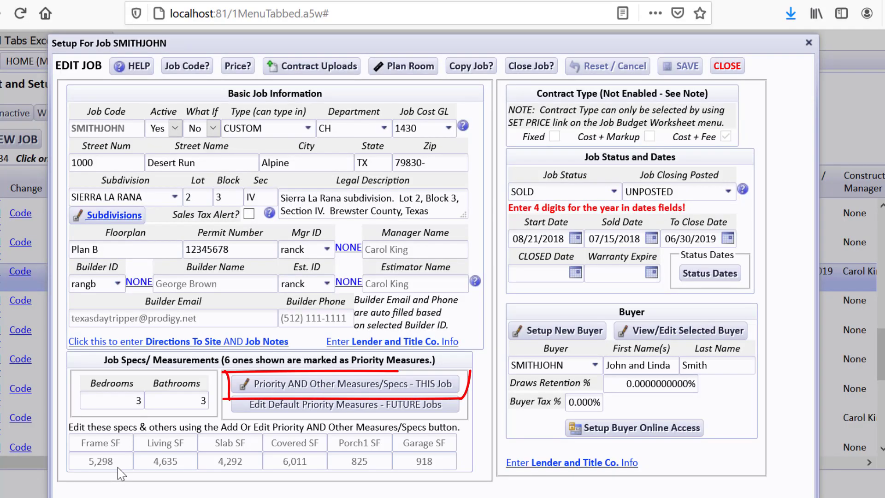
# Step: Open the Desert Run job's specs and measurements, and review the measures available for a new spec and the measure codes list
pyautogui.click(292, 385)
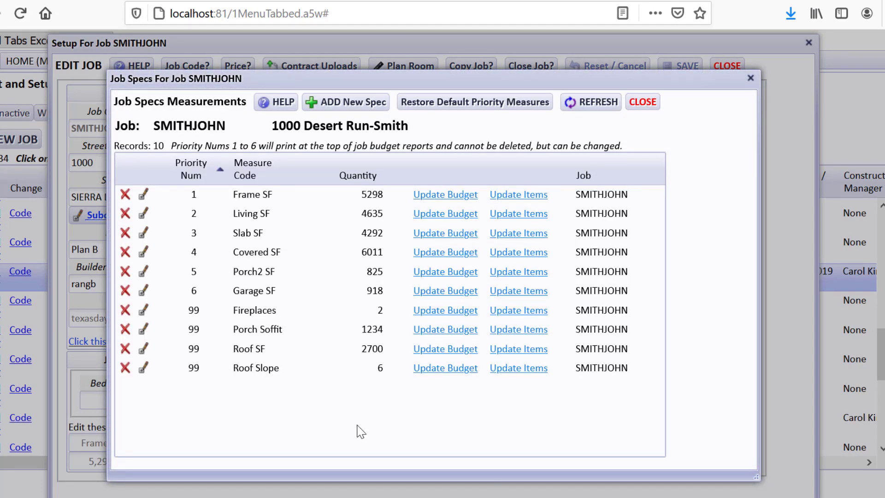
pyautogui.click(334, 102)
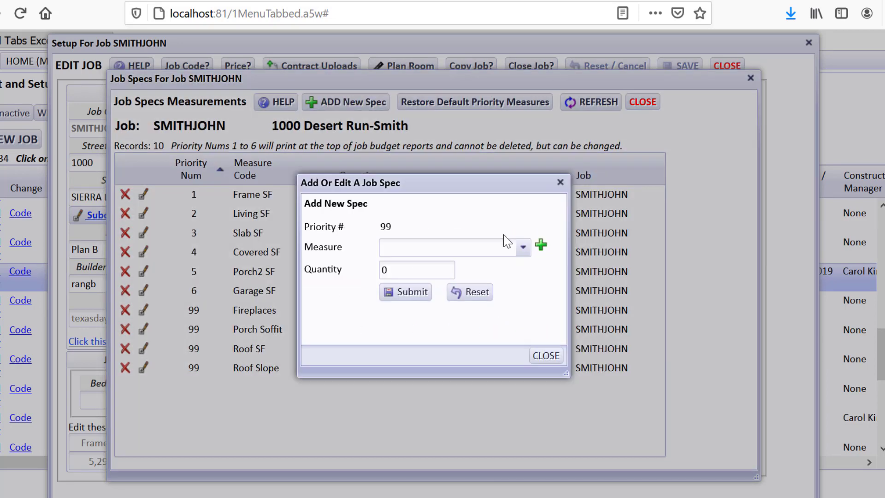
pyautogui.click(524, 248)
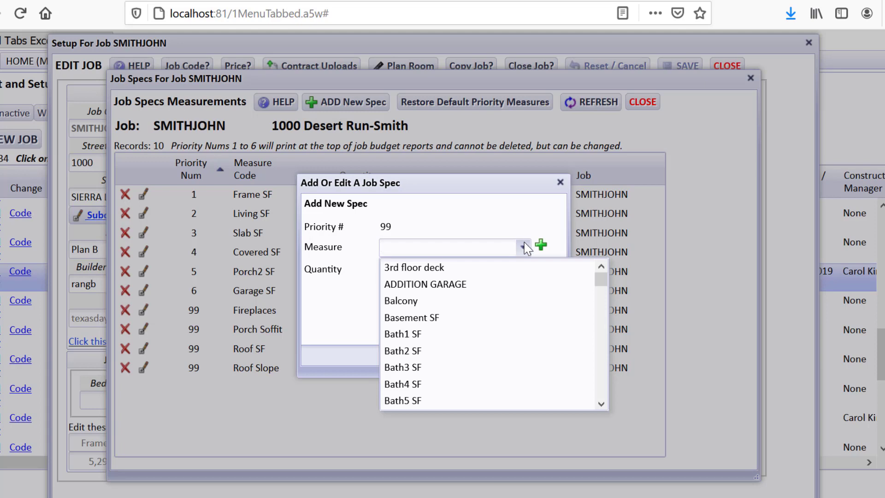
pyautogui.click(541, 246)
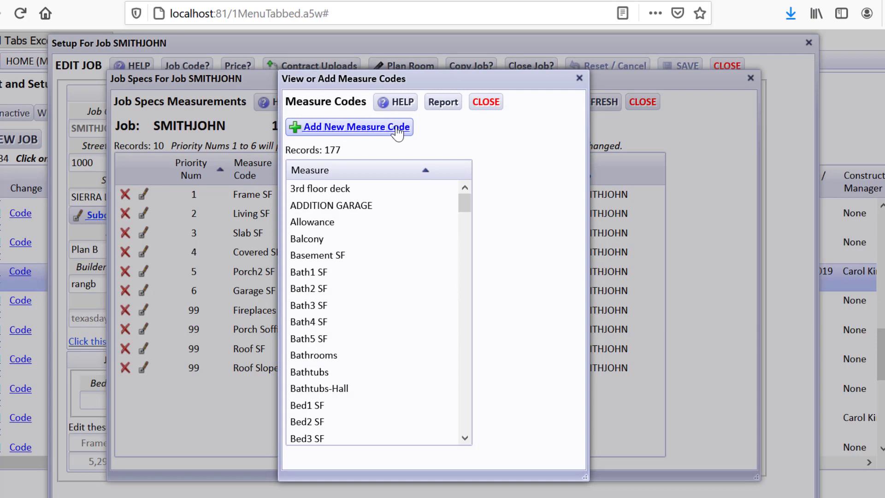
pyautogui.click(483, 101)
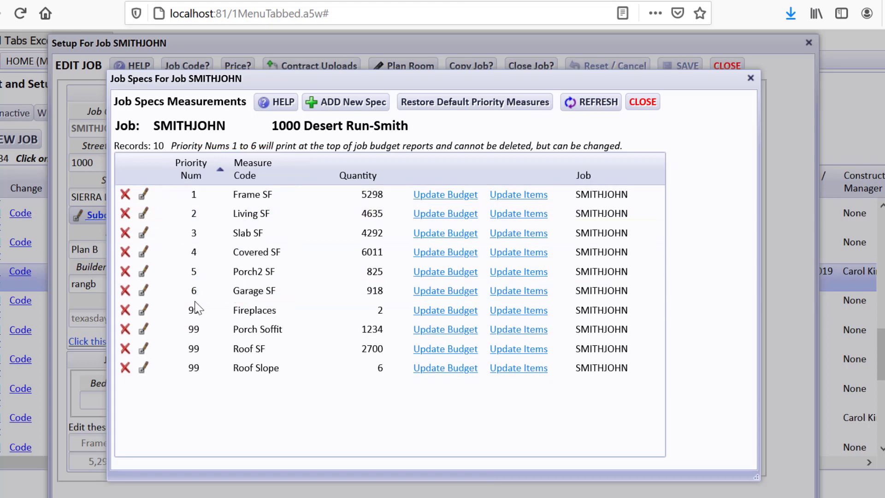
# Step: Try changing the measure of the priority 6 Garage SF spec to Basement SF, and reset and close the spec edit
pyautogui.click(145, 295)
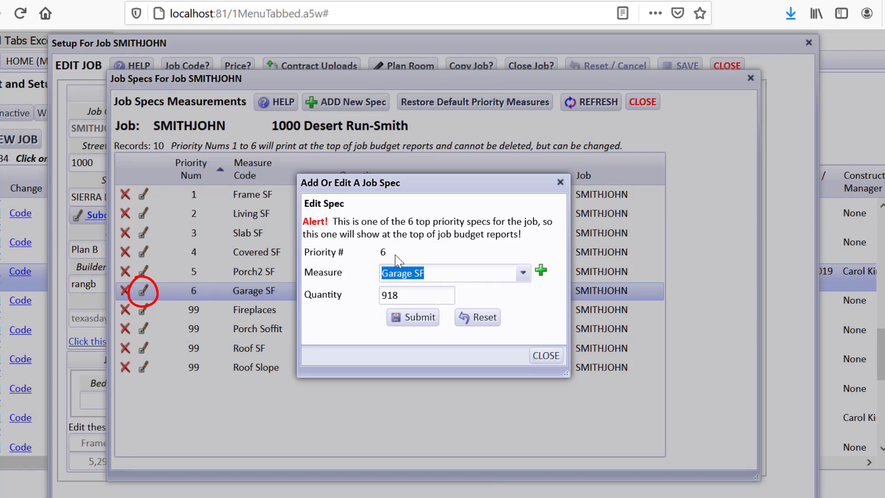
pyautogui.click(521, 278)
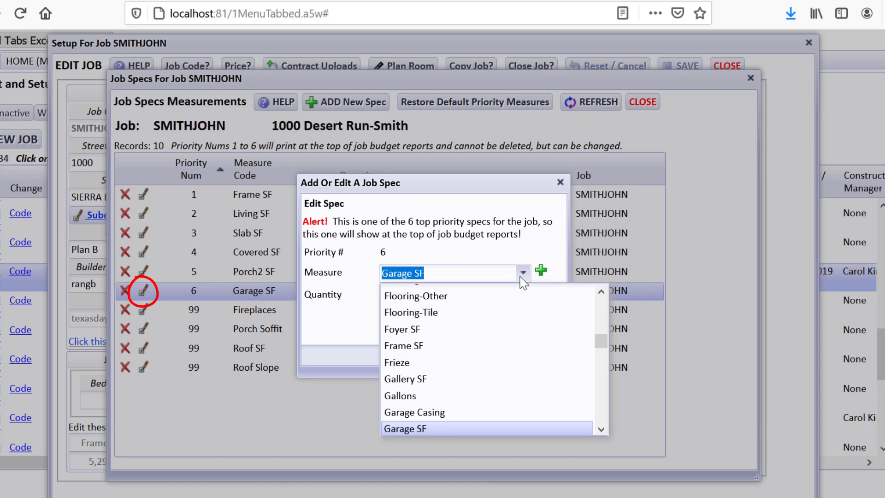
pyautogui.write('n')
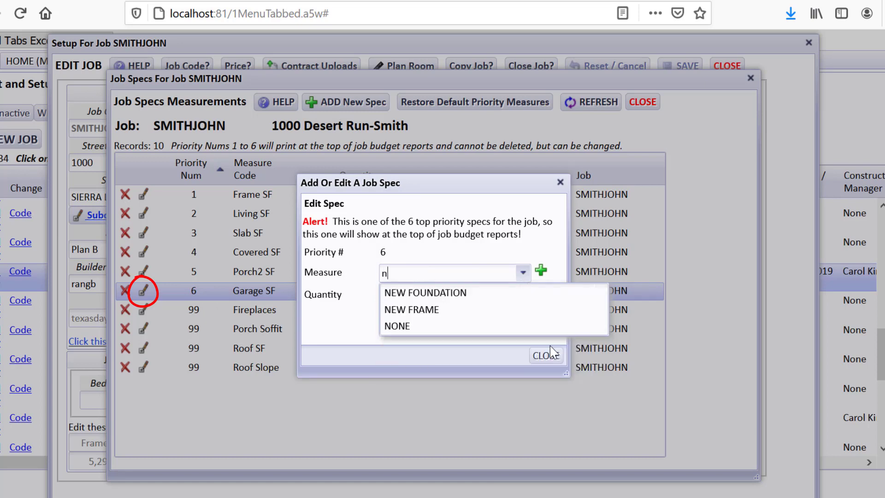
pyautogui.press('BackSpace')
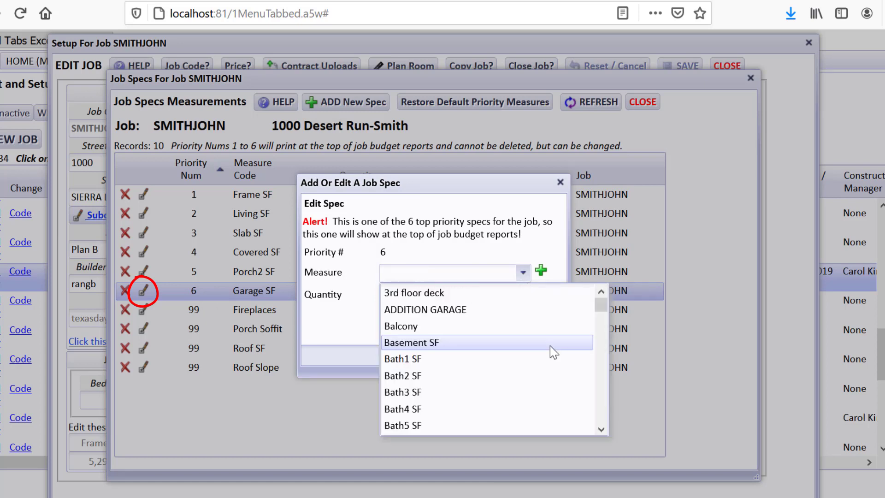
pyautogui.click(550, 345)
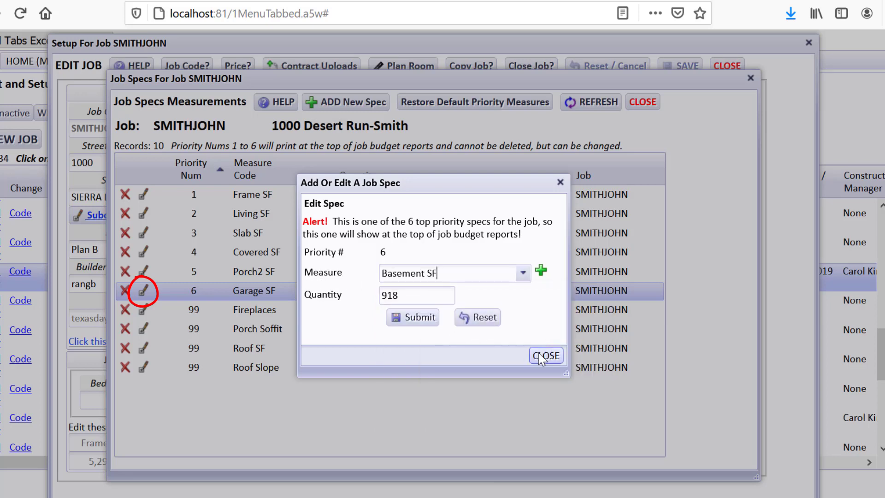
pyautogui.click(484, 323)
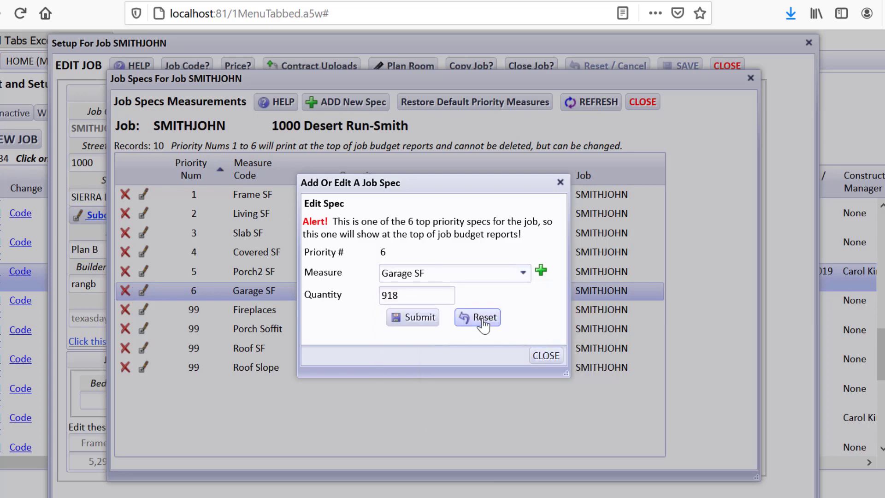
pyautogui.click(553, 355)
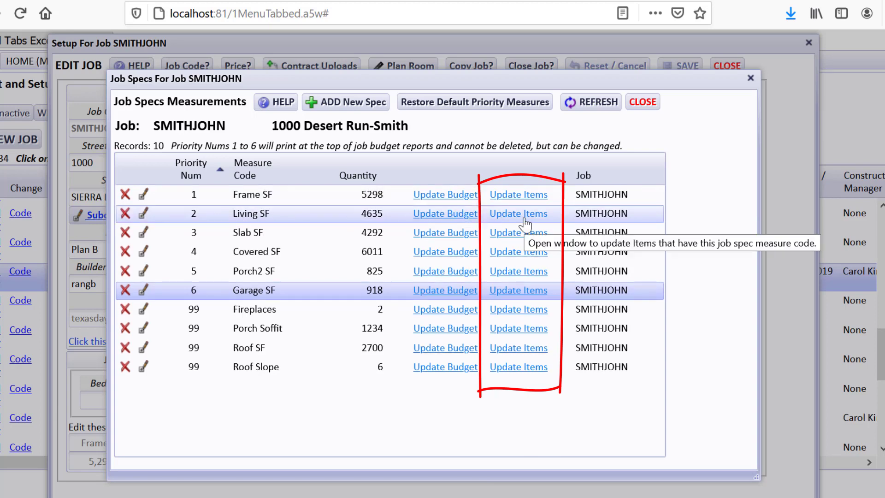
# Step: Review the job budget lines that use the Living SF measure for budget quantity updates, and close the Desert Run job's setup
pyautogui.click(462, 217)
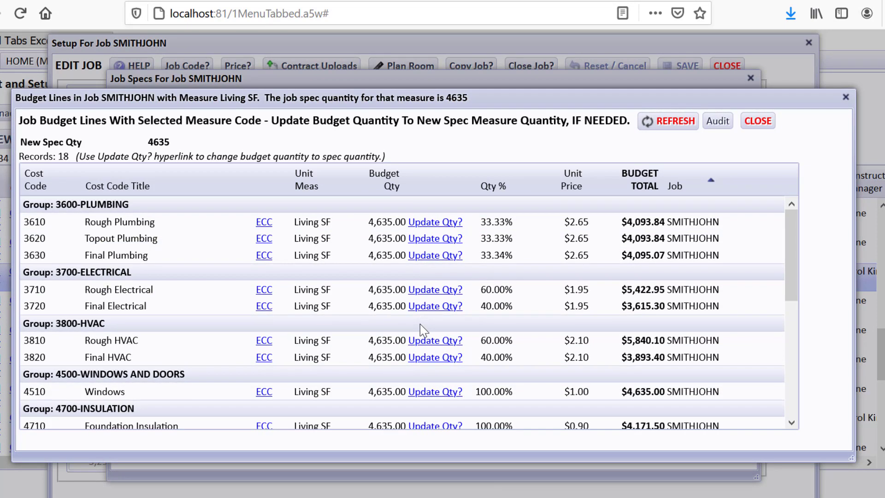
pyautogui.click(758, 121)
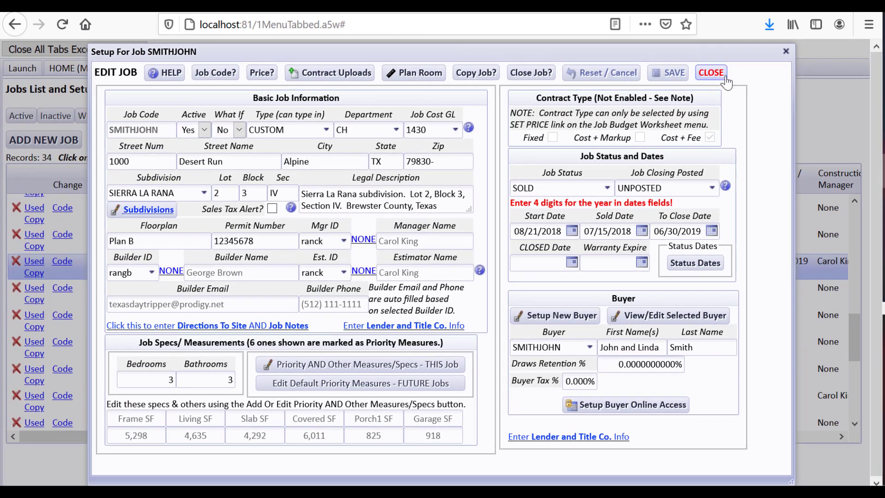
pyautogui.click(711, 73)
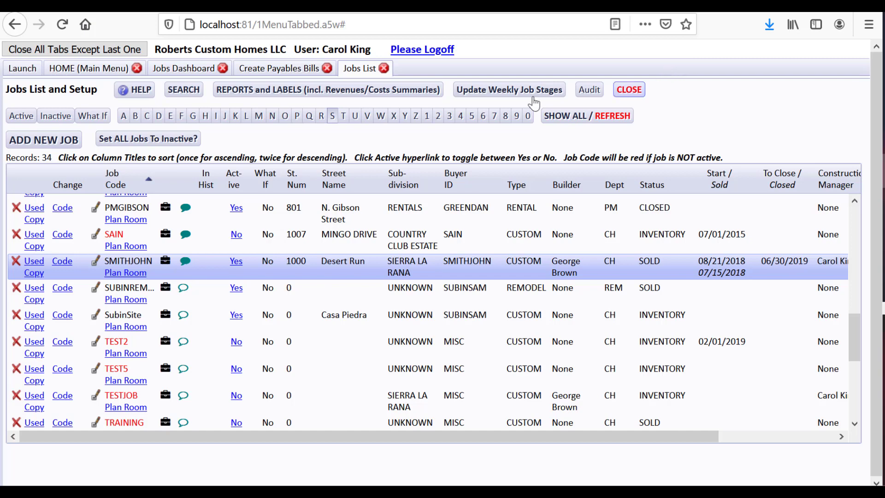
# Step: Review the reports and labels available for multiple jobs from the Jobs List, and close the report selection
pyautogui.click(441, 91)
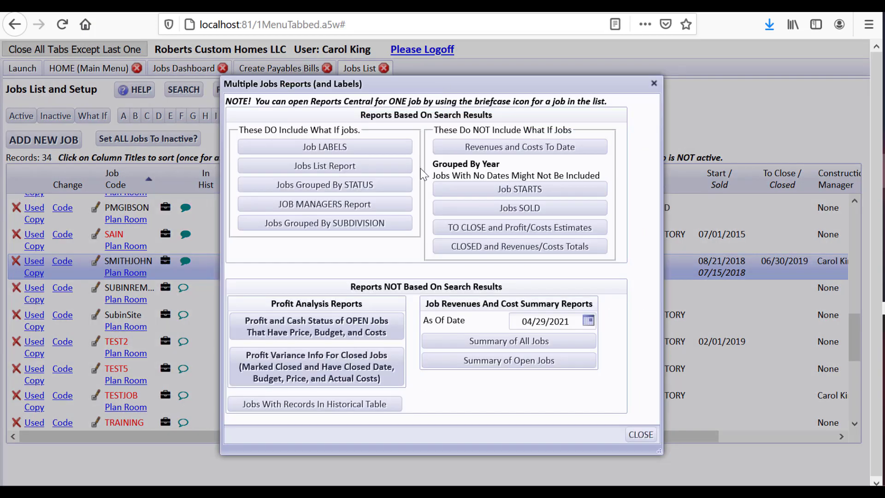
pyautogui.click(640, 435)
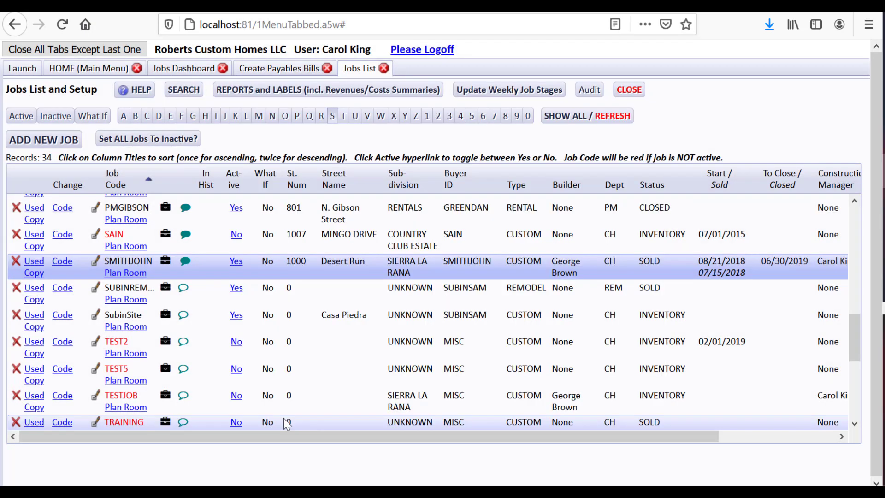